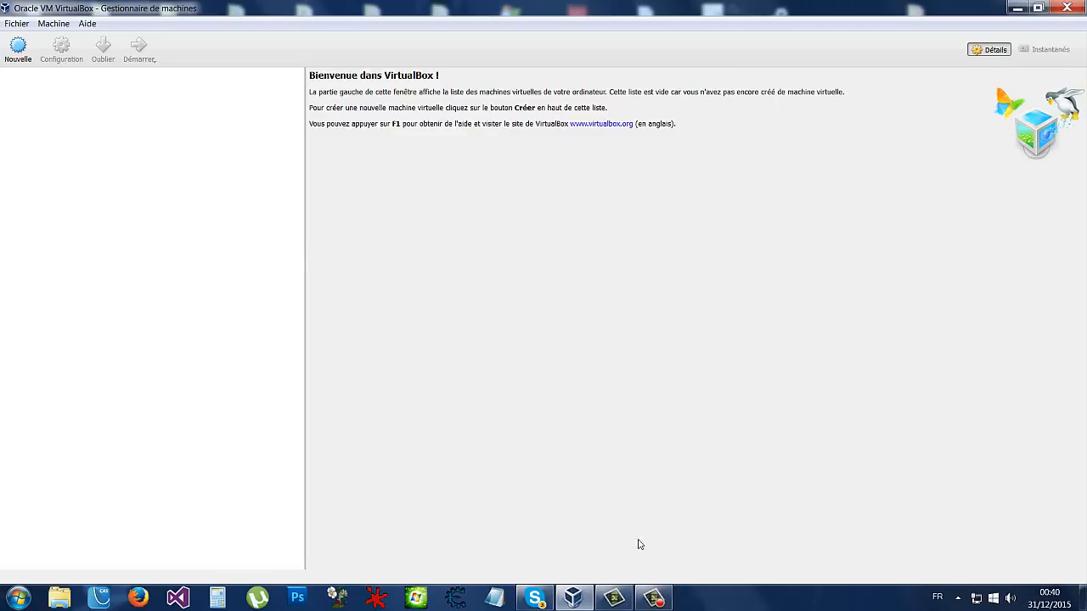
- Start a new virtual machine with type Linux and version Debian (32-bit)
{"action": "left_click", "coordinate": [18, 47]}
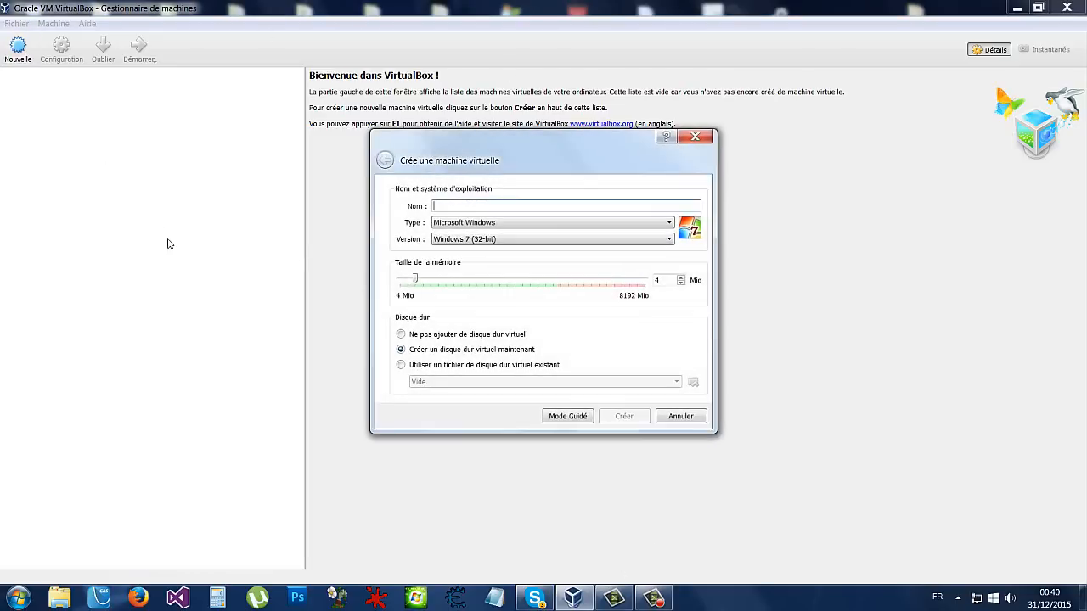
{"action": "left_click", "coordinate": [455, 239]}
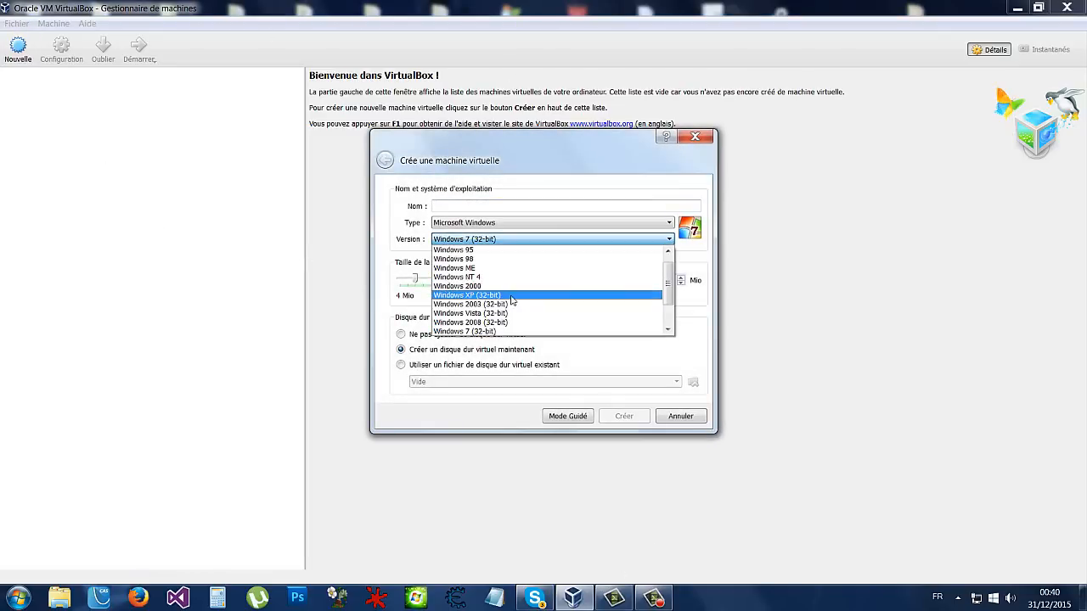
{"action": "scroll", "coordinate": [515, 301], "scroll_direction": "down", "scroll_amount": 2}
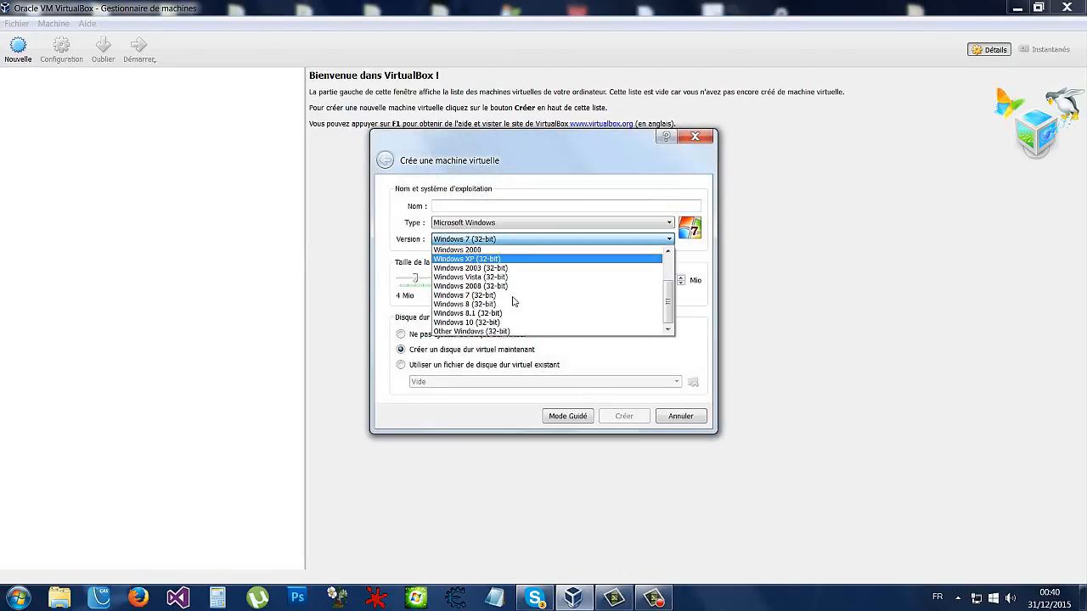
{"action": "left_click", "coordinate": [557, 354]}
{"action": "left_click", "coordinate": [492, 221]}
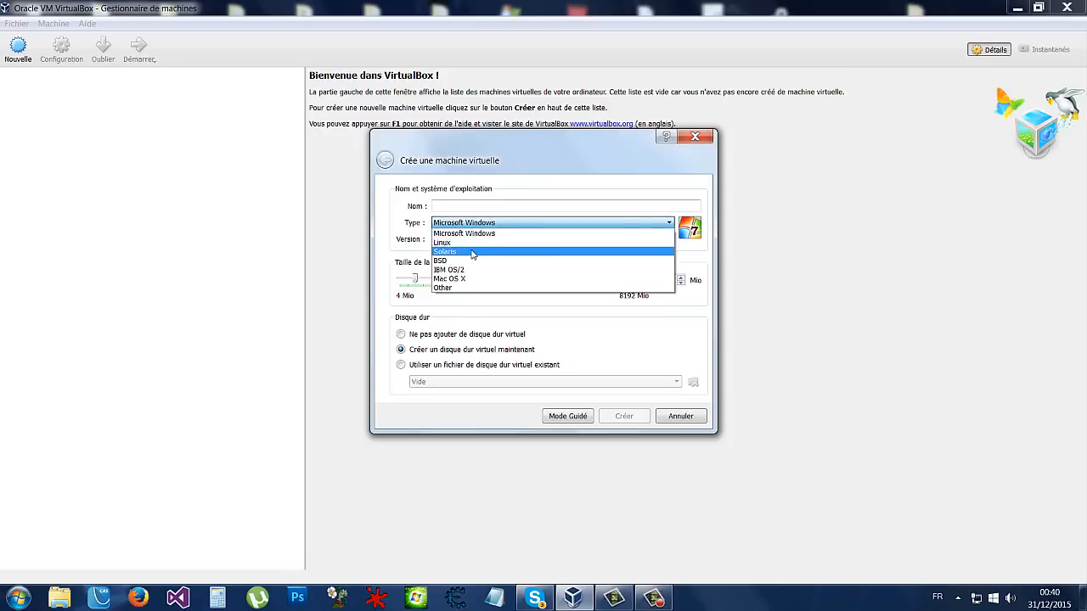
{"action": "left_click", "coordinate": [463, 289]}
{"action": "left_click", "coordinate": [472, 223]}
{"action": "left_click", "coordinate": [472, 242]}
{"action": "left_click", "coordinate": [472, 238]}
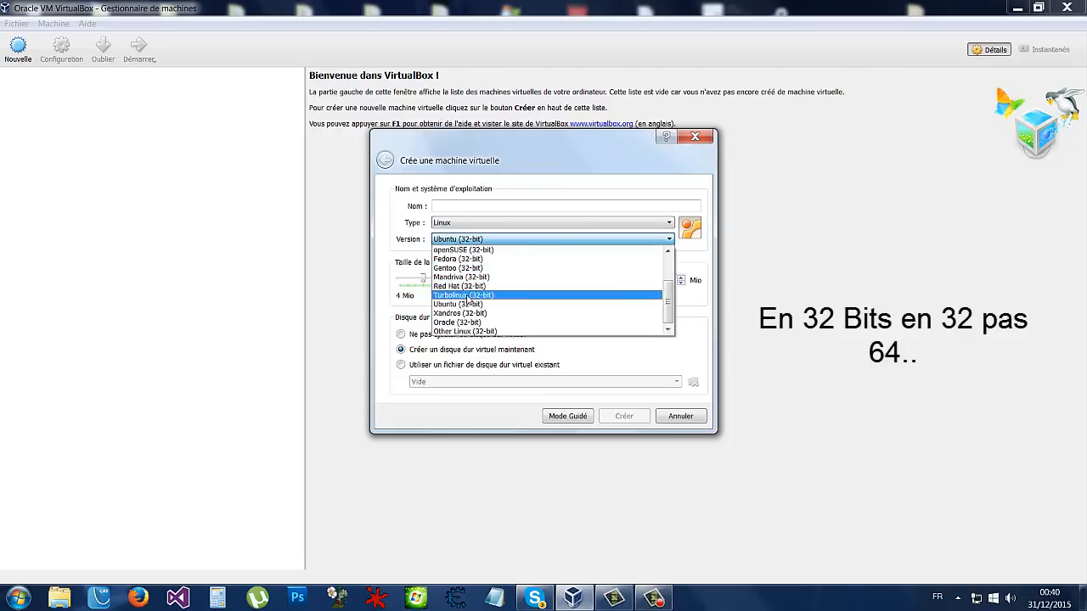
{"action": "scroll", "coordinate": [471, 293], "scroll_direction": "up", "scroll_amount": 2}
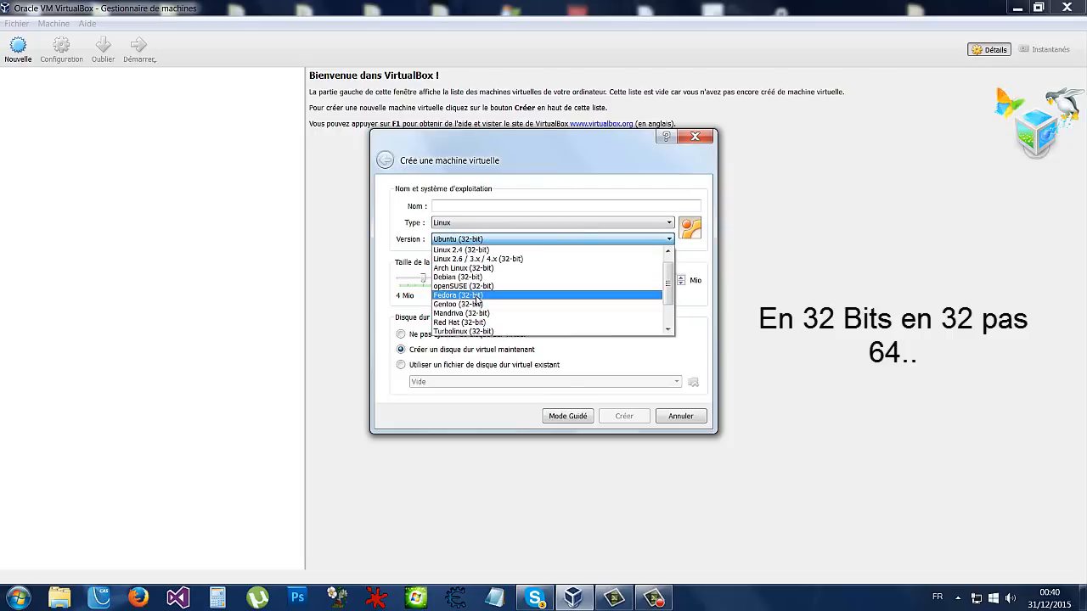
{"action": "left_click", "coordinate": [463, 276]}
- Name the machine Kali-linux and give it 2048 Mio of memory
{"action": "left_click", "coordinate": [478, 212]}
{"action": "type", "text": "Kali-linux"}
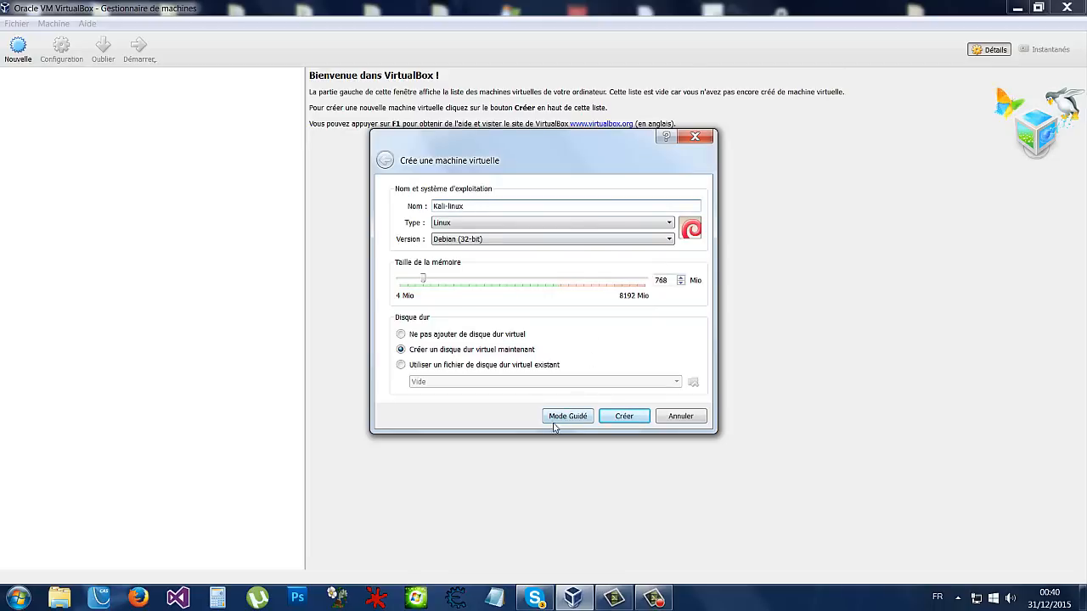
{"action": "left_click_drag", "start_coordinate": [427, 281], "coordinate": [460, 283]}
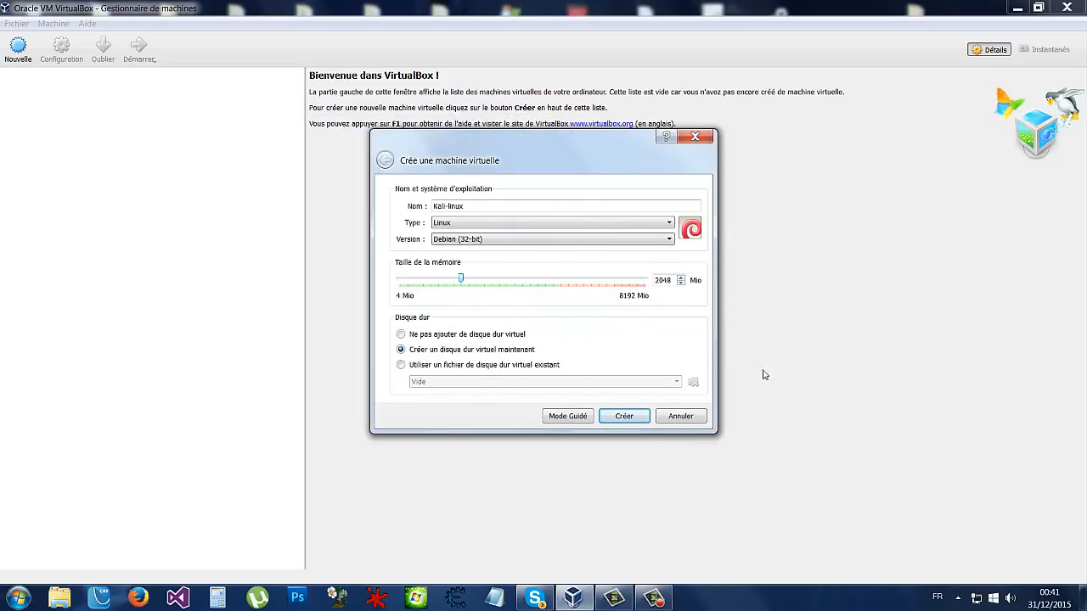
{"action": "left_click", "coordinate": [676, 280]}
- Give Kali-linux a dynamically allocated 15.40 Gio VMDK virtual disk and finish creating it
{"action": "left_click", "coordinate": [623, 417]}
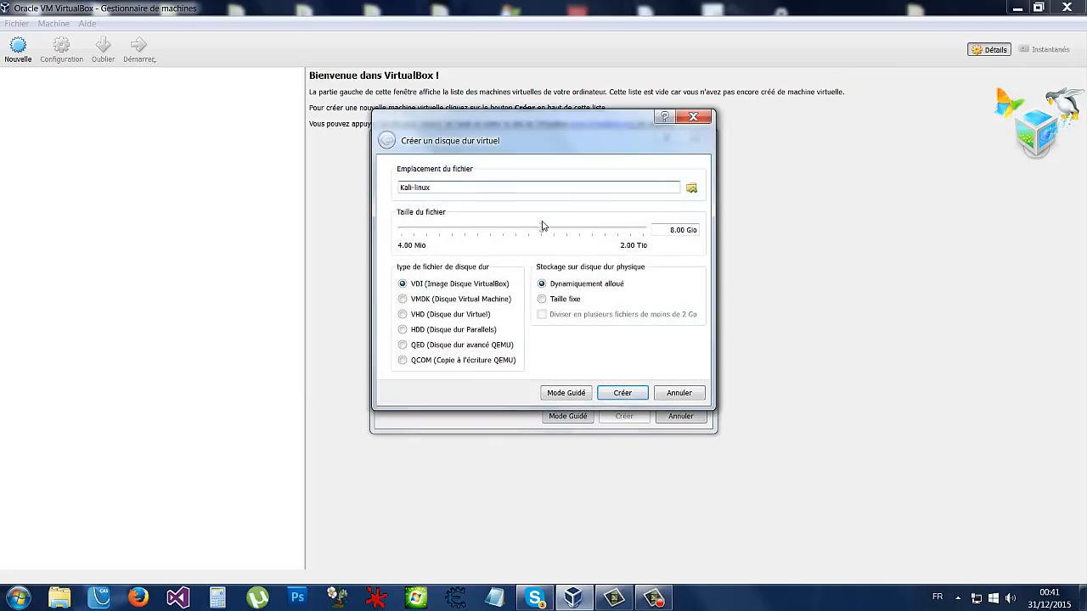
{"action": "left_click_drag", "start_coordinate": [542, 229], "coordinate": [553, 231]}
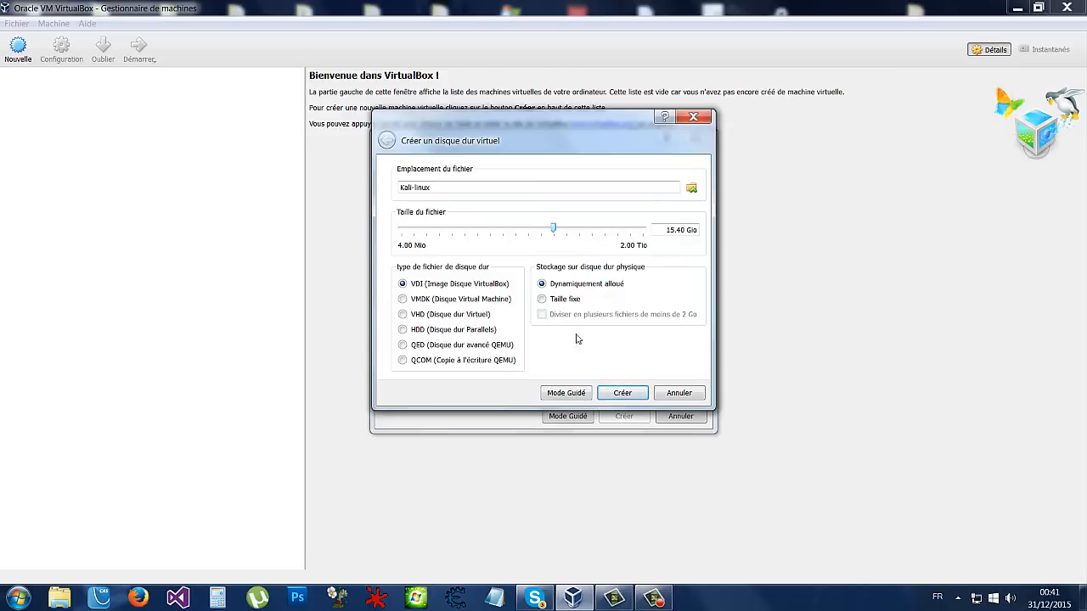
{"action": "left_click", "coordinate": [402, 299]}
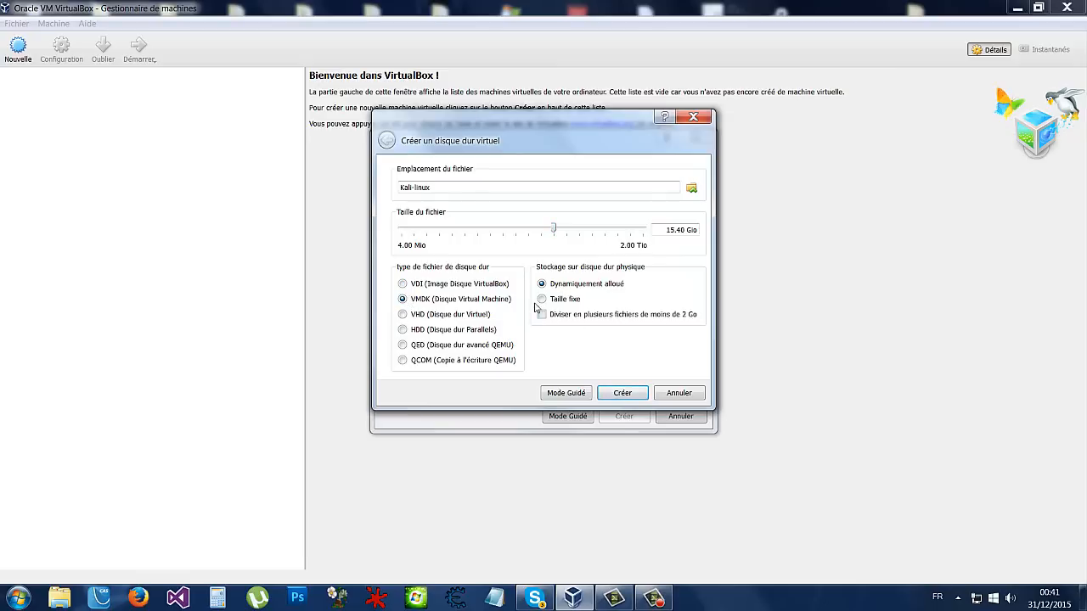
{"action": "left_click", "coordinate": [633, 396]}
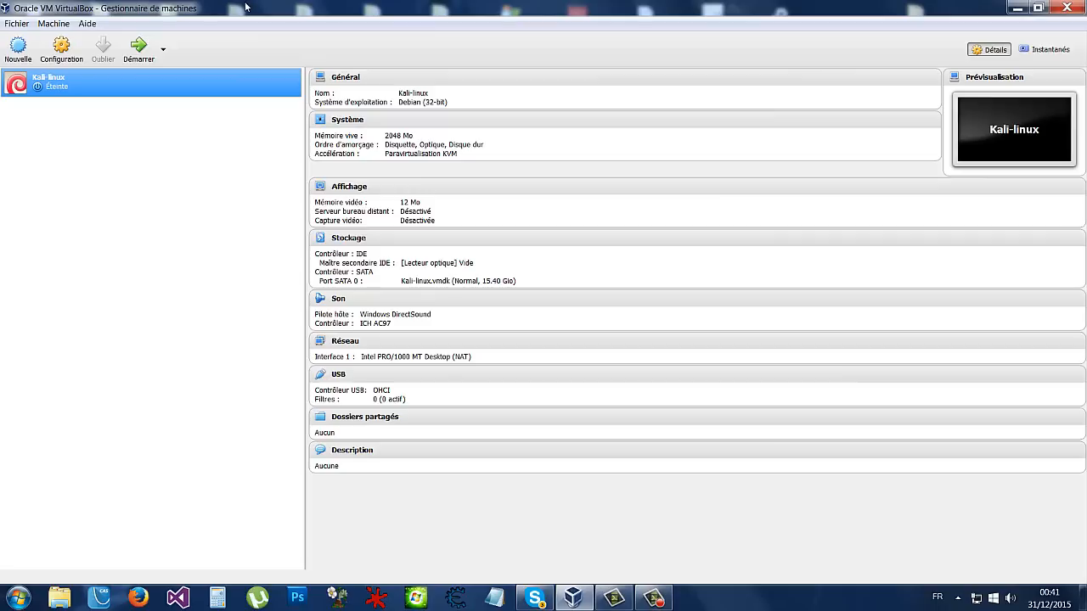
- Start Kali-linux and browse for a disc image file to boot from
{"action": "right_click", "coordinate": [53, 86]}
{"action": "left_click", "coordinate": [24, 149]}
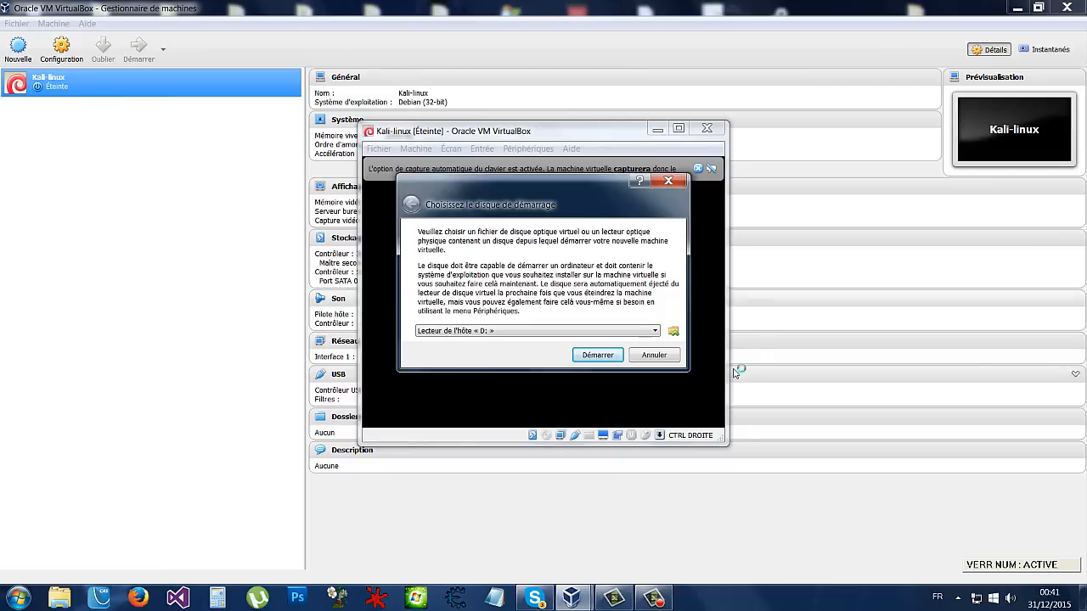
{"action": "left_click", "coordinate": [515, 331]}
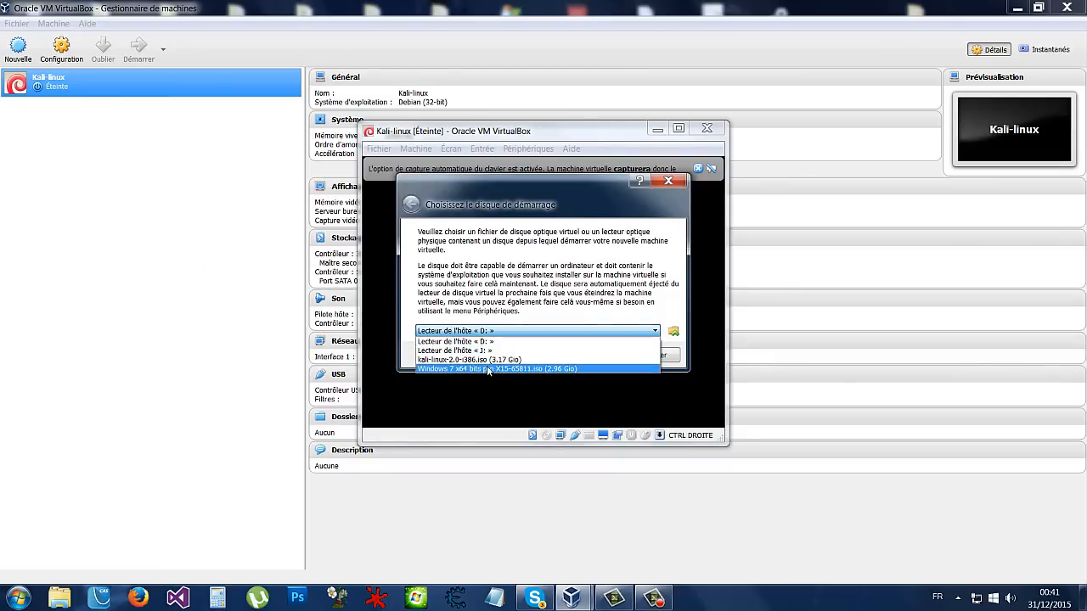
{"action": "left_click", "coordinate": [499, 341]}
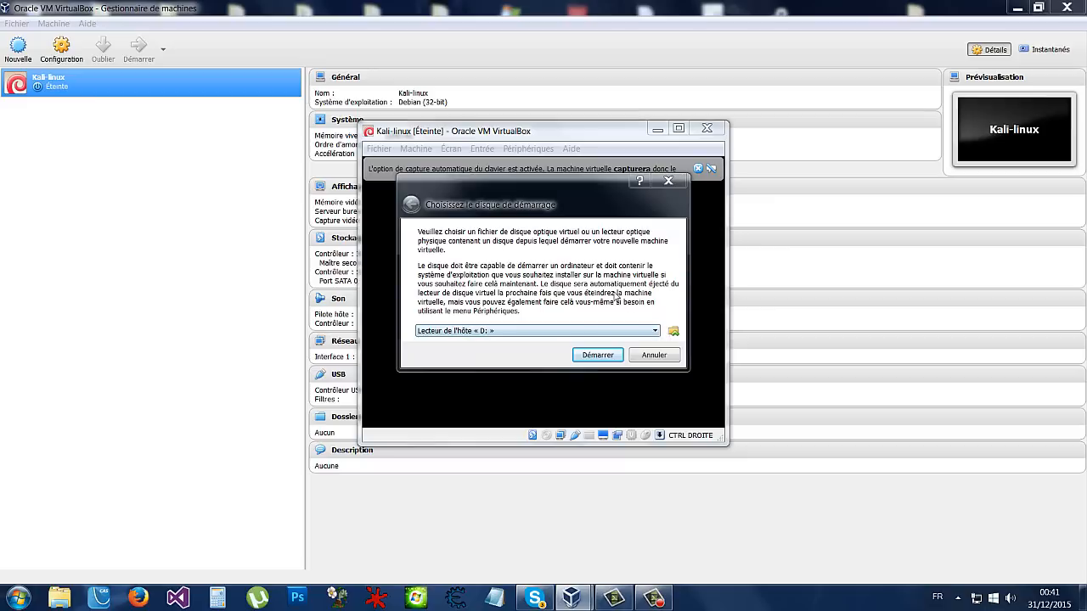
{"action": "left_click", "coordinate": [673, 331]}
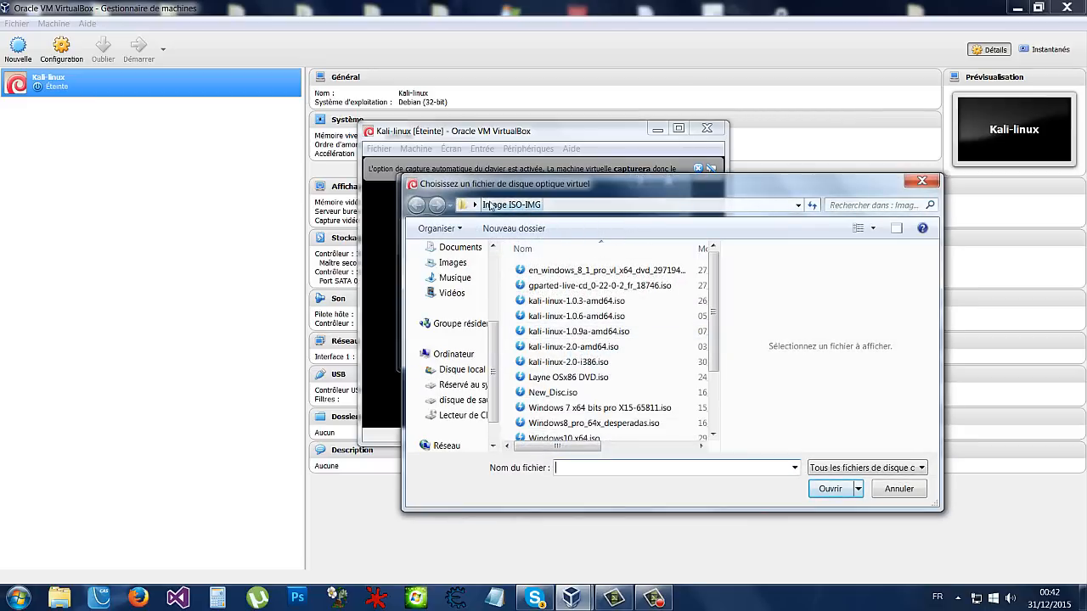
- Choose kali-linux-2.0-i386.iso from the Image ISO-IMG folder as the startup disc
{"action": "mouse_move", "coordinate": [713, 327]}
{"action": "left_mouse_down"}
{"action": "mouse_move", "coordinate": [712, 386]}
{"action": "mouse_move", "coordinate": [712, 334]}
{"action": "left_mouse_up"}
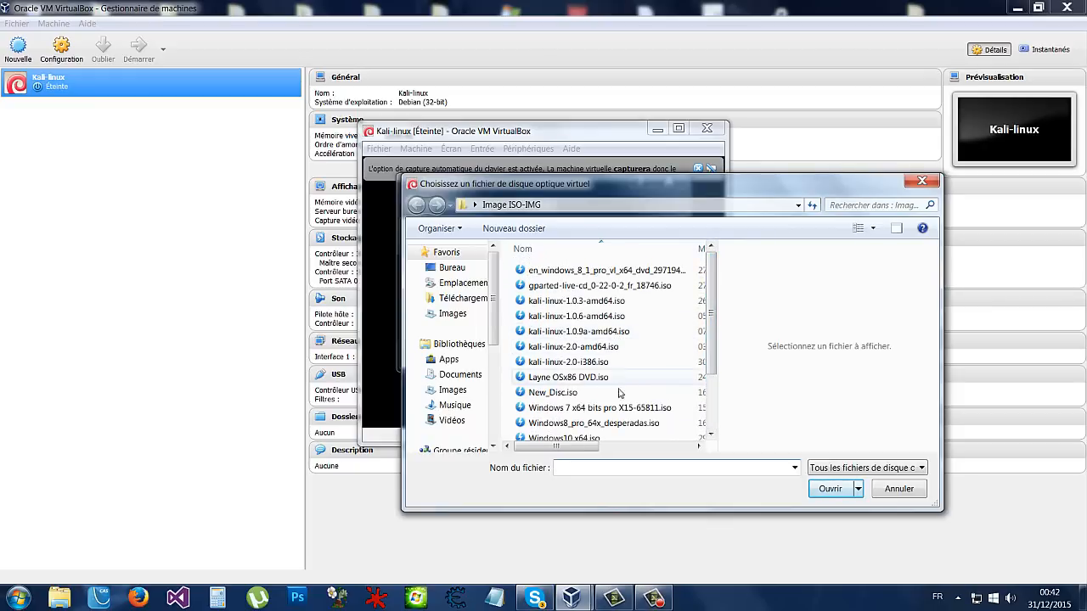
{"action": "left_click", "coordinate": [599, 286]}
{"action": "left_click", "coordinate": [584, 332]}
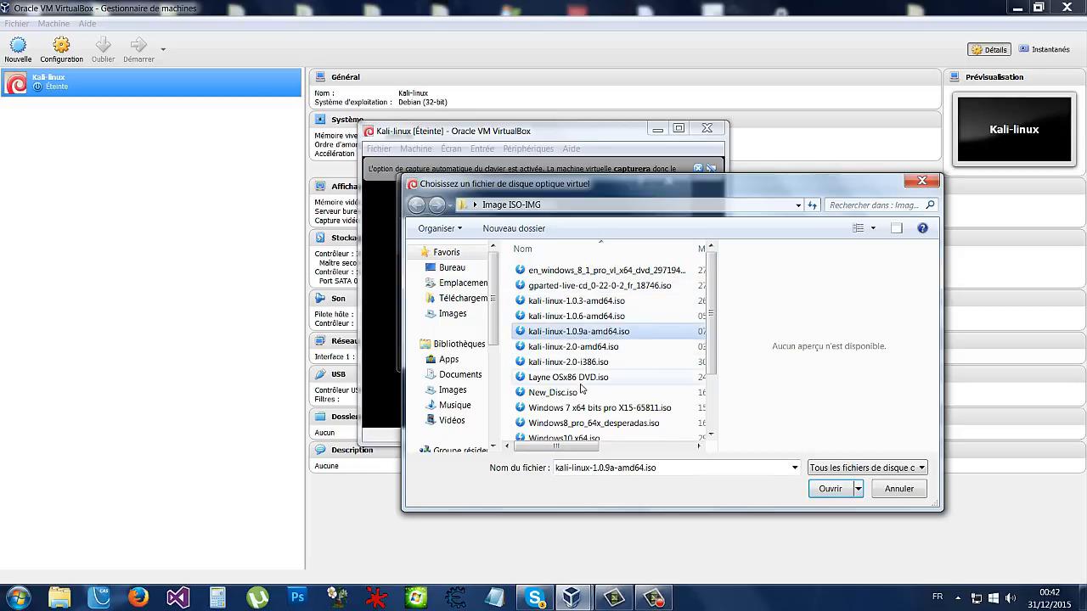
{"action": "scroll", "coordinate": [585, 357], "scroll_direction": "down", "scroll_amount": 1}
{"action": "left_click", "coordinate": [595, 387]}
{"action": "left_click", "coordinate": [592, 403]}
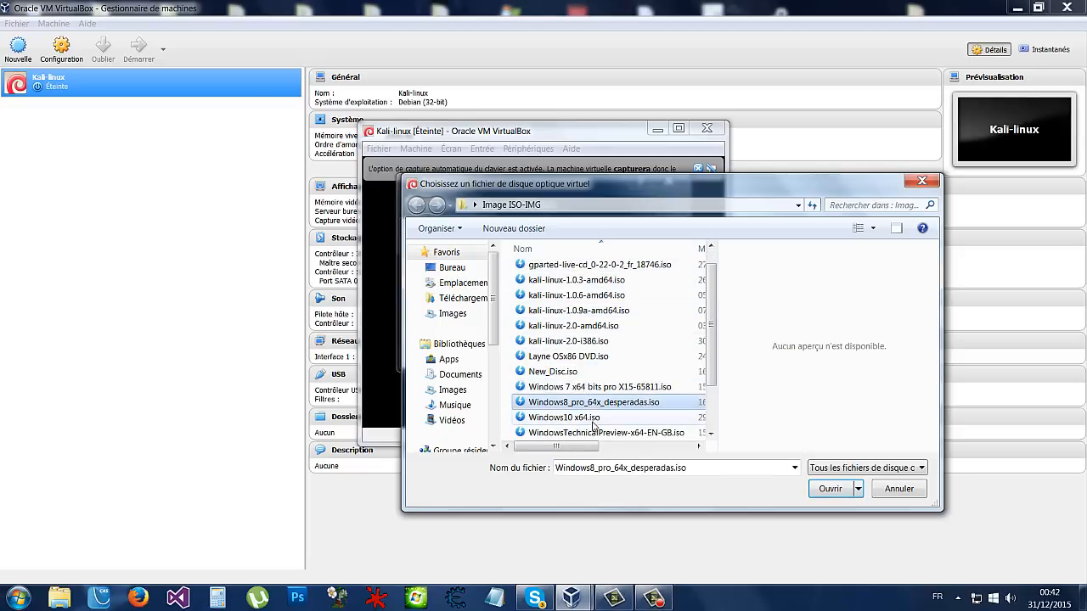
{"action": "left_click", "coordinate": [586, 417]}
{"action": "scroll", "coordinate": [648, 357], "scroll_direction": "up", "scroll_amount": 1}
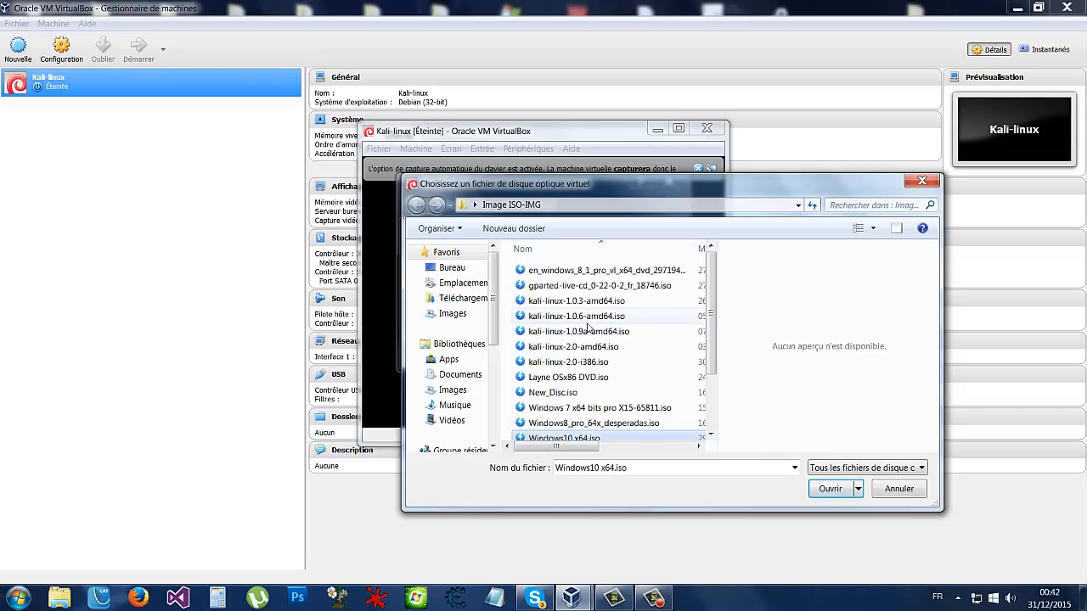
{"action": "scroll", "coordinate": [589, 407], "scroll_direction": "down", "scroll_amount": 2}
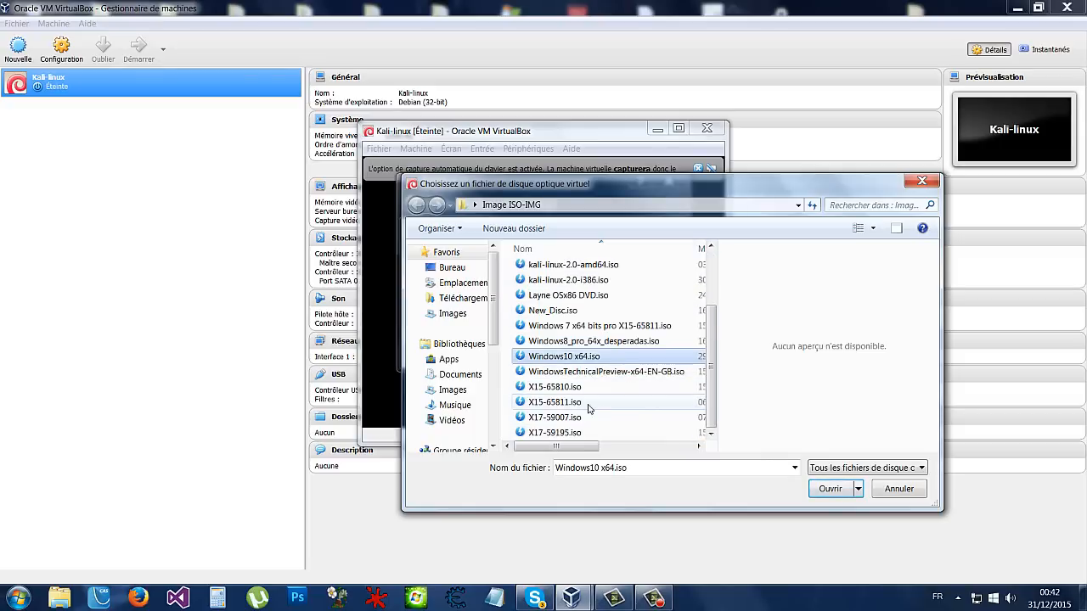
{"action": "scroll", "coordinate": [595, 416], "scroll_direction": "up", "scroll_amount": 2}
{"action": "scroll", "coordinate": [601, 426], "scroll_direction": "down", "scroll_amount": 2}
{"action": "left_click", "coordinate": [577, 433]}
{"action": "scroll", "coordinate": [578, 429], "scroll_direction": "up", "scroll_amount": 2}
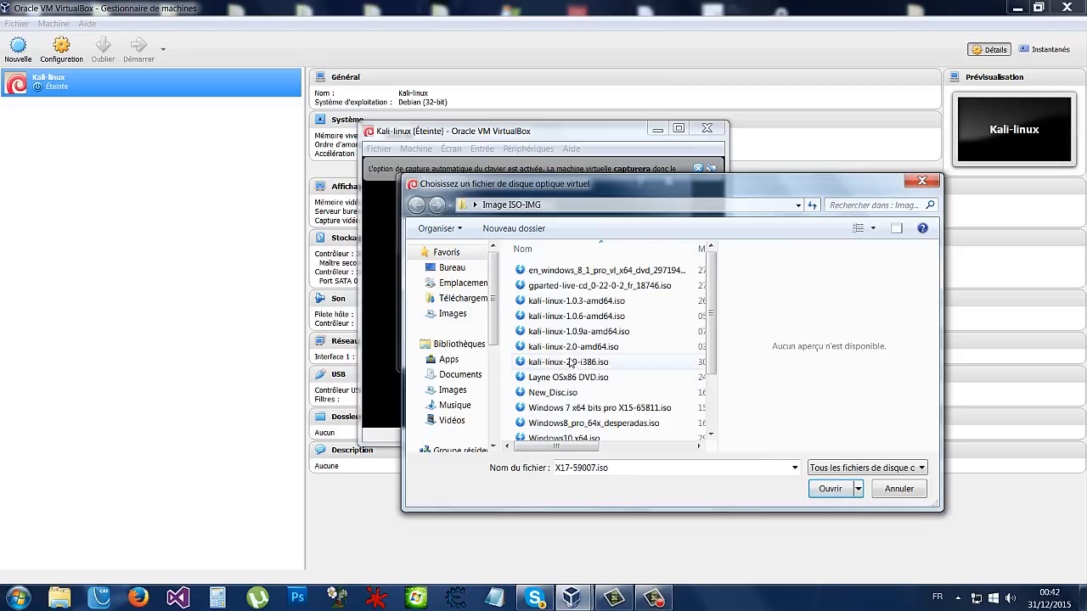
{"action": "left_click", "coordinate": [530, 363]}
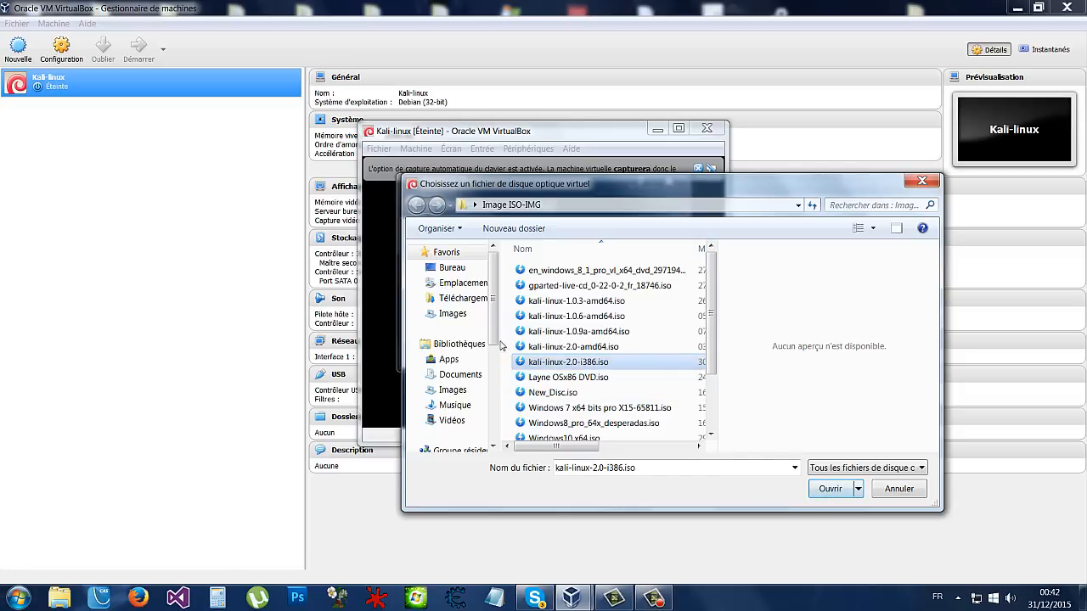
{"action": "left_click", "coordinate": [830, 488]}
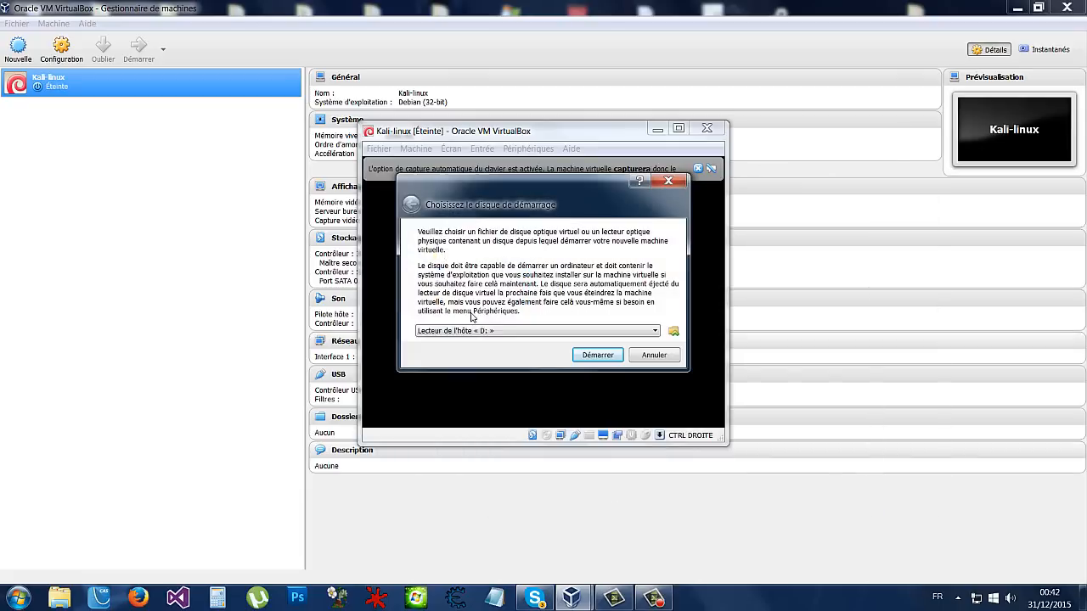
- Boot Kali-linux in a maximized window and launch the Graphical install entry
{"action": "left_click", "coordinate": [599, 357]}
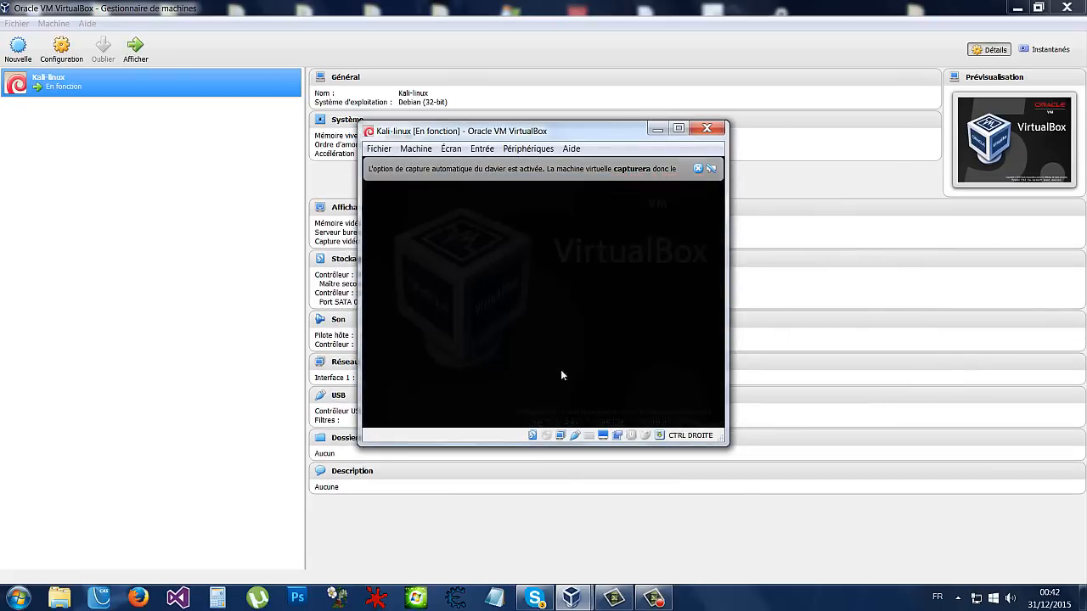
{"action": "left_click", "coordinate": [679, 129]}
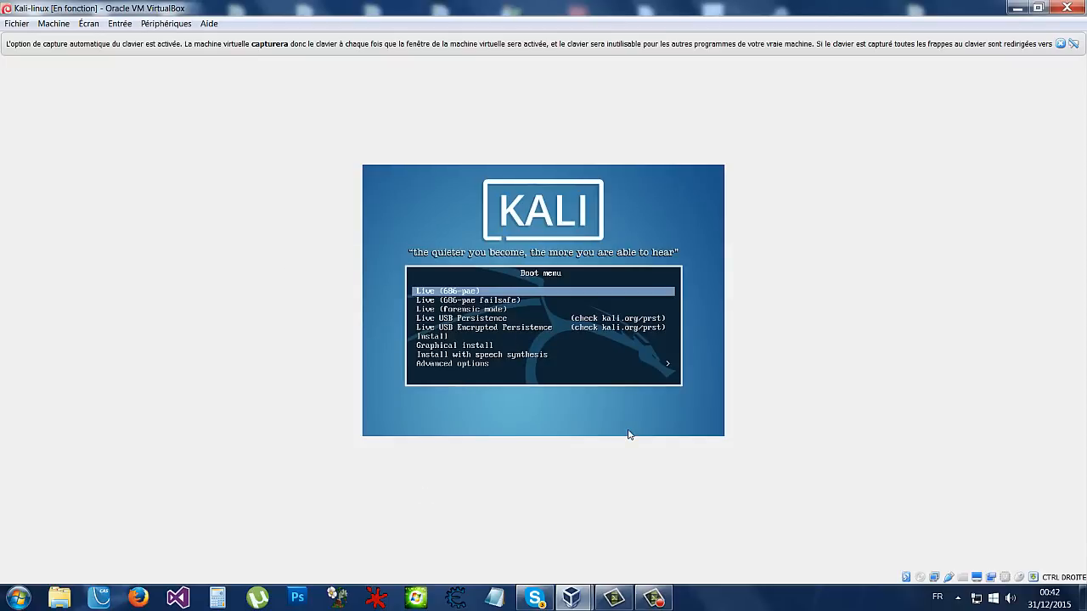
{"action": "key", "text": "Down"}
{"action": "key", "text": "Down"}
{"action": "key", "text": "Down"}
{"action": "key", "text": "Down"}
{"action": "key", "text": "Down"}
{"action": "key", "text": "Down"}
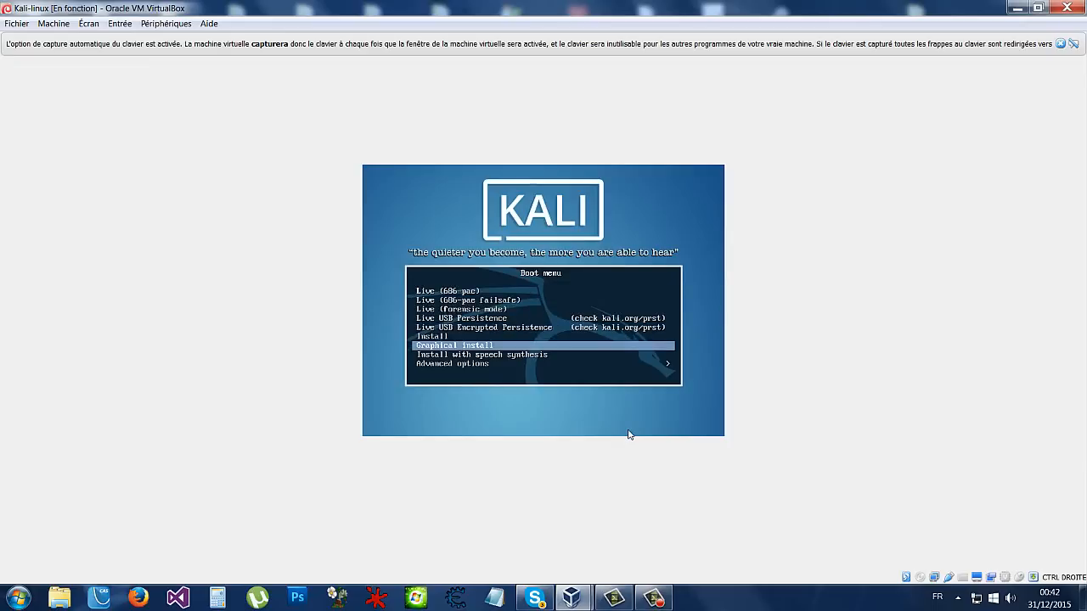
{"action": "key", "text": "Return"}
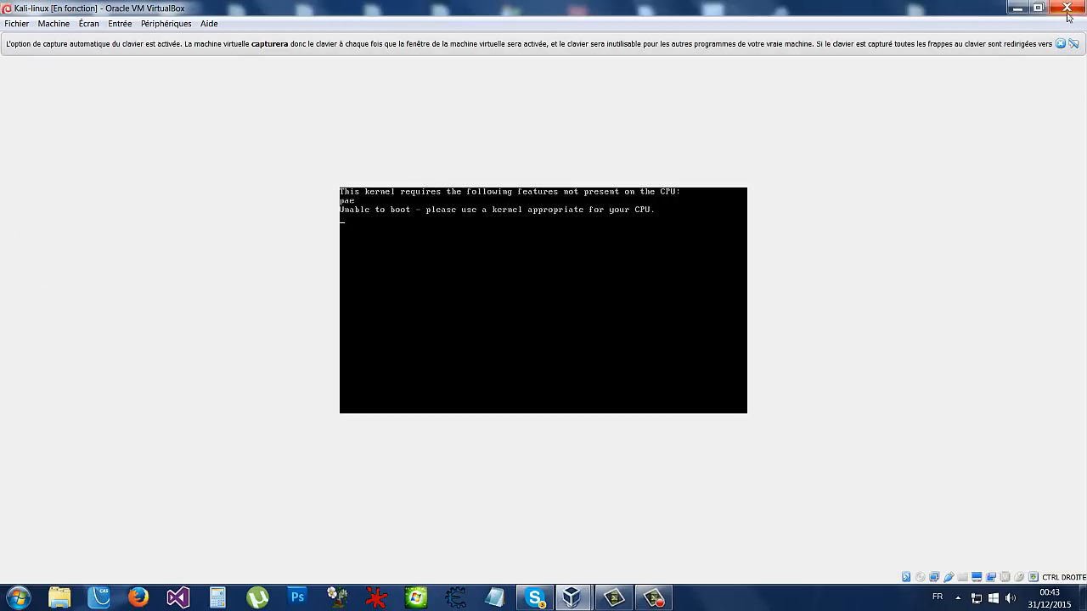
- Power off the virtual machine after the missing-PAE kernel error
{"action": "left_click", "coordinate": [1060, 43]}
{"action": "left_click", "coordinate": [1066, 8]}
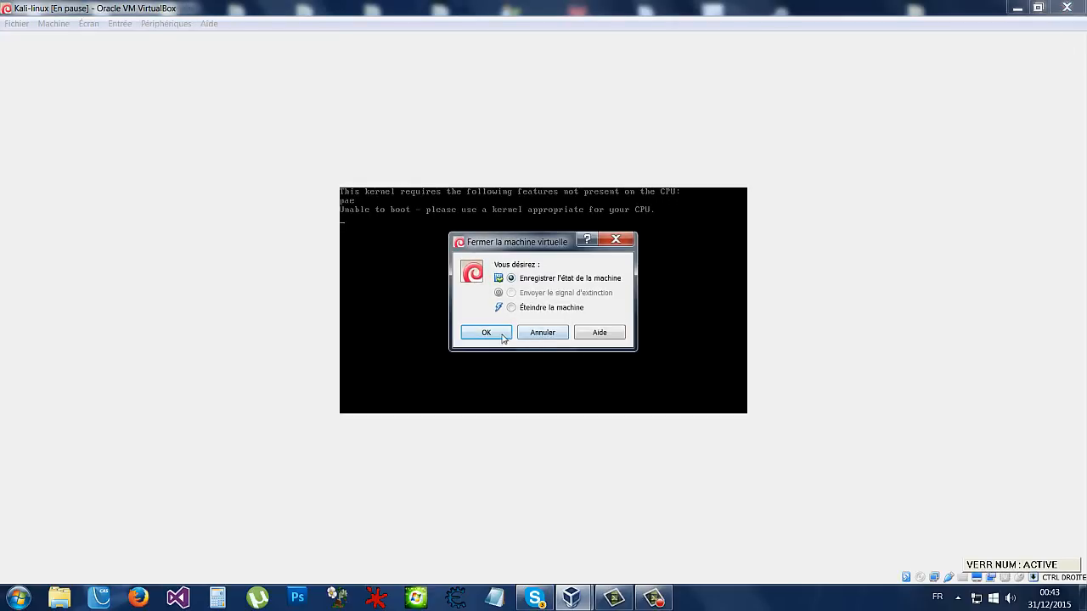
{"action": "left_click", "coordinate": [512, 307]}
{"action": "left_click", "coordinate": [497, 336]}
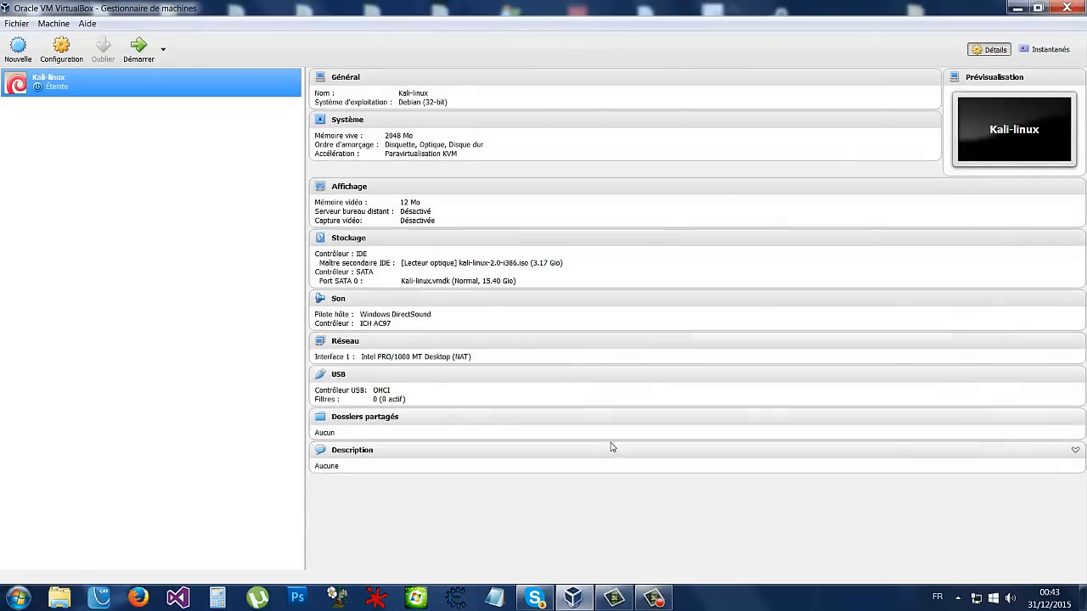
- Tick Activer PAE/NX under Système > Processeur for Kali-linux and save with OK
{"action": "right_click", "coordinate": [79, 86]}
{"action": "left_click", "coordinate": [63, 52]}
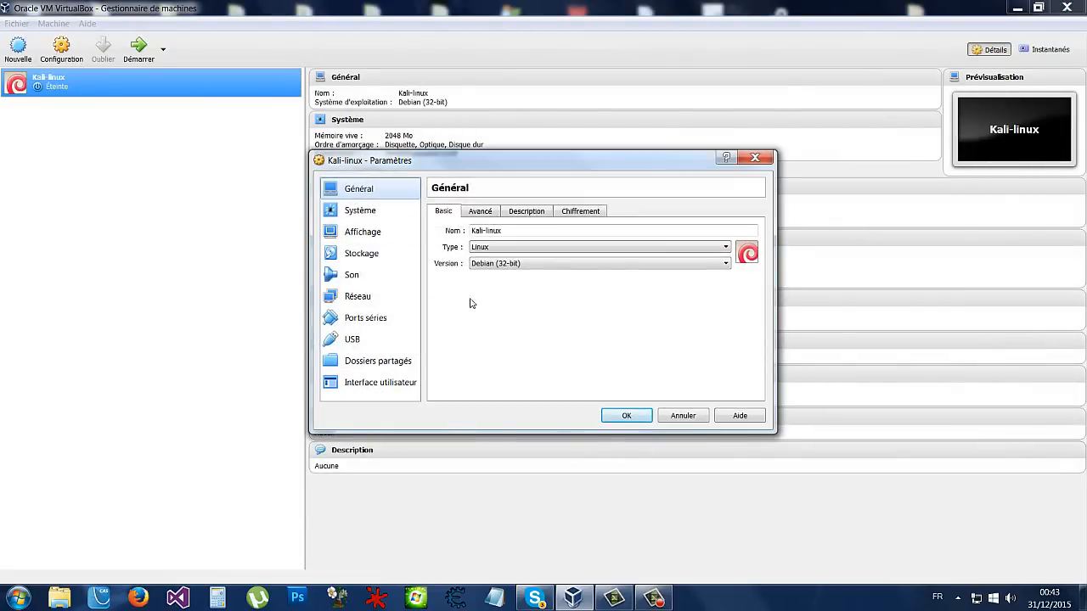
{"action": "left_click_drag", "start_coordinate": [489, 167], "coordinate": [549, 213]}
{"action": "left_click", "coordinate": [537, 265]}
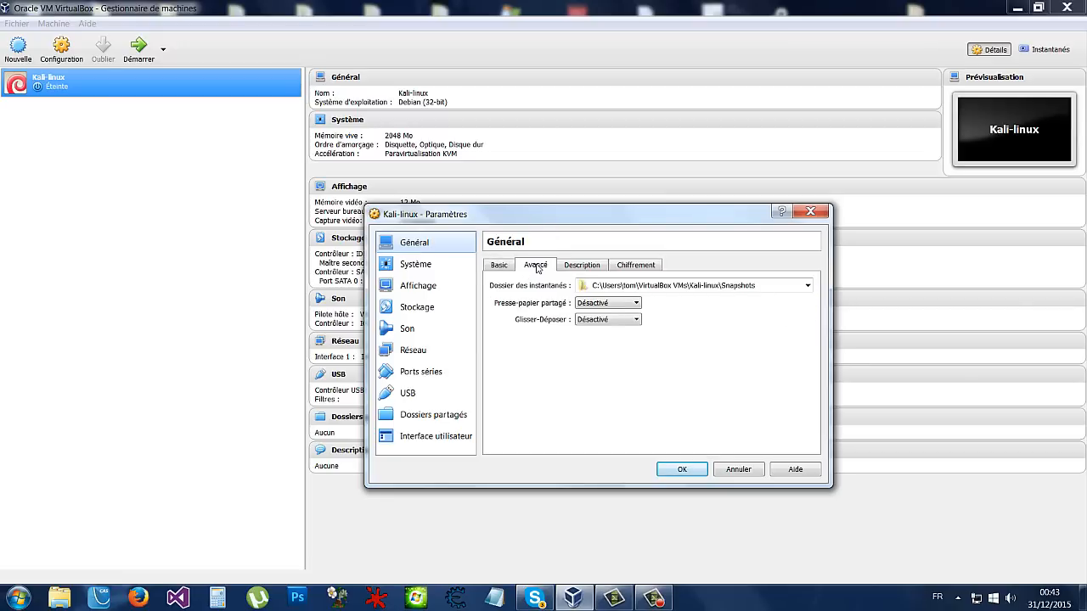
{"action": "left_click", "coordinate": [501, 264]}
{"action": "left_click", "coordinate": [417, 267]}
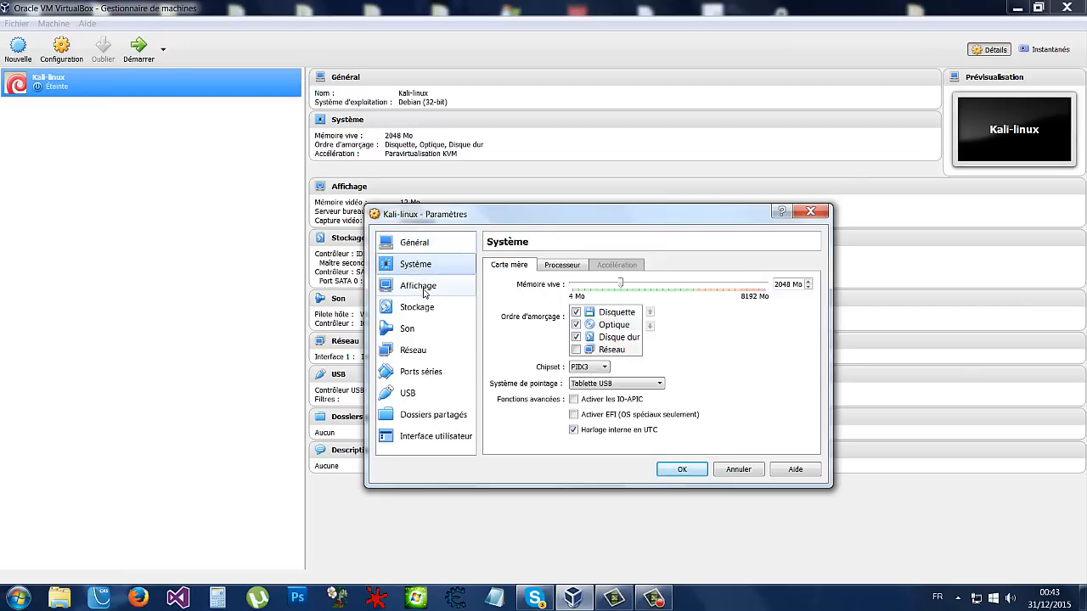
{"action": "left_click", "coordinate": [423, 289]}
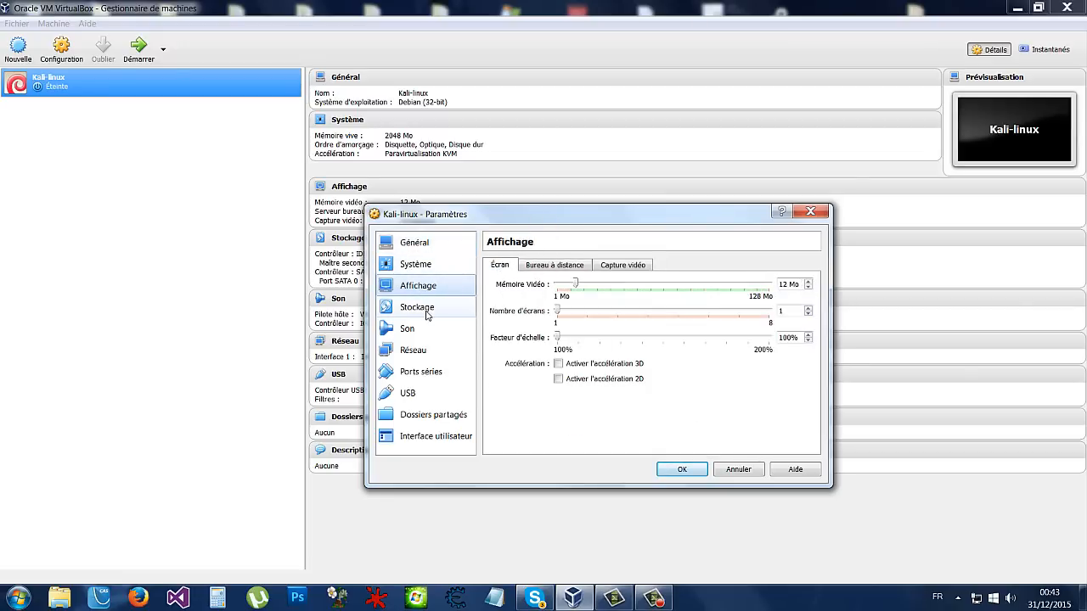
{"action": "left_click", "coordinate": [437, 268]}
{"action": "left_click", "coordinate": [438, 245]}
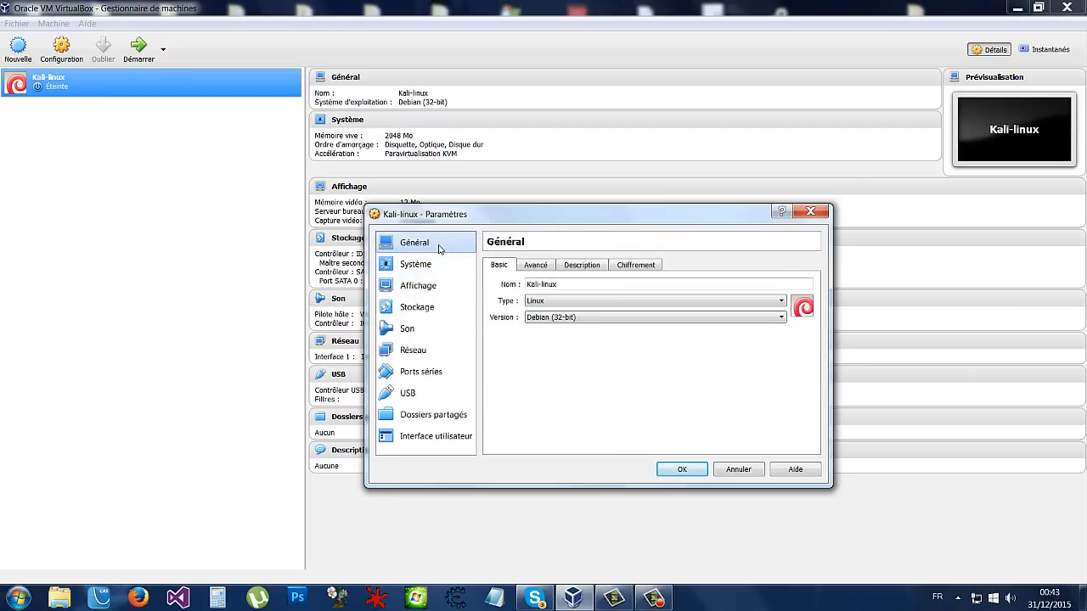
{"action": "left_click", "coordinate": [437, 266]}
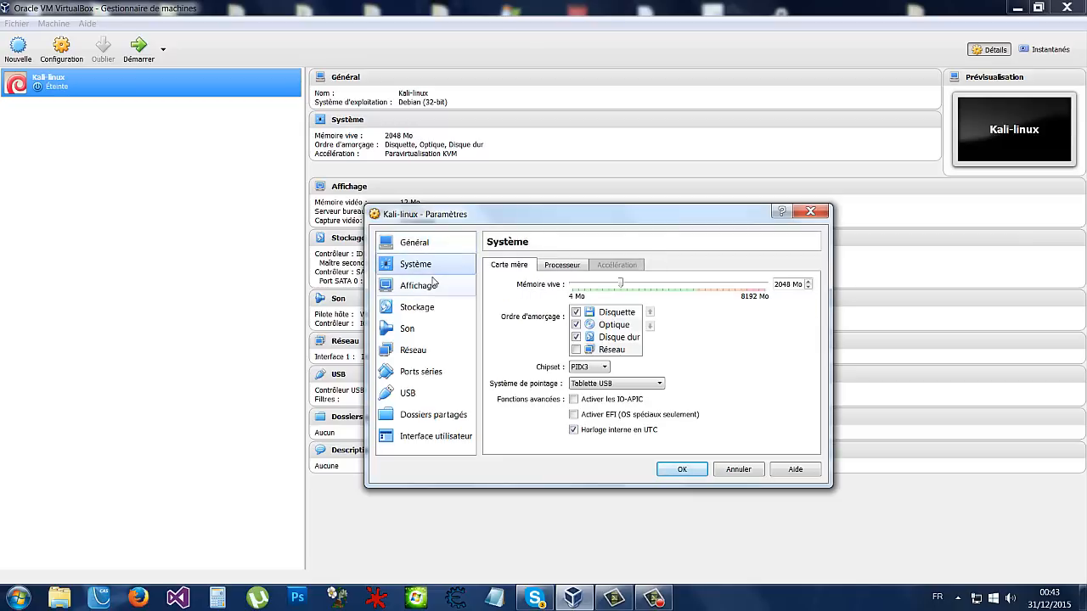
{"action": "left_click", "coordinate": [562, 265]}
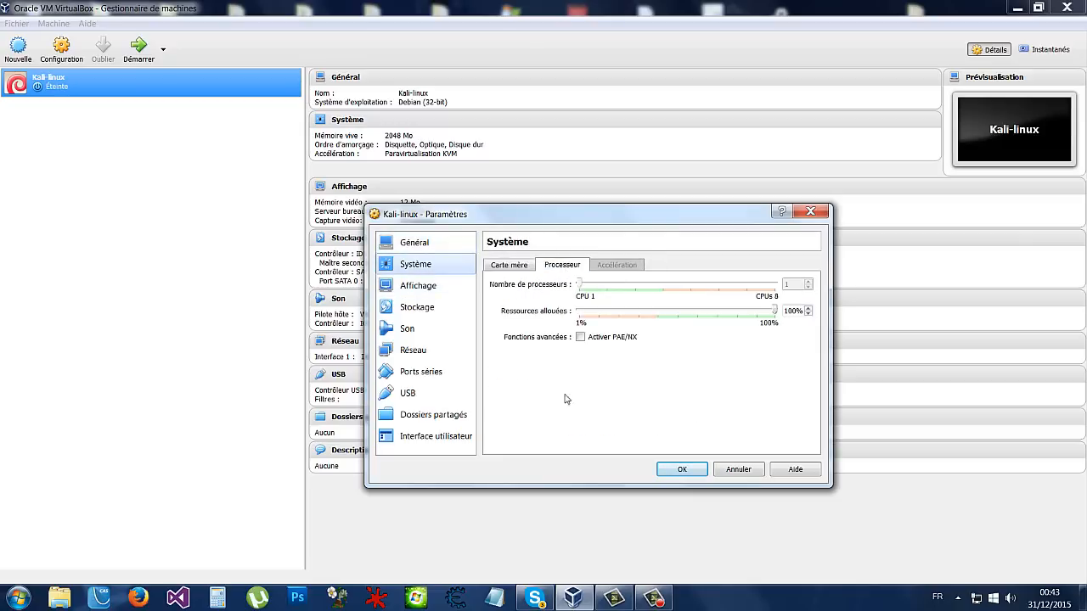
{"action": "left_click", "coordinate": [684, 472]}
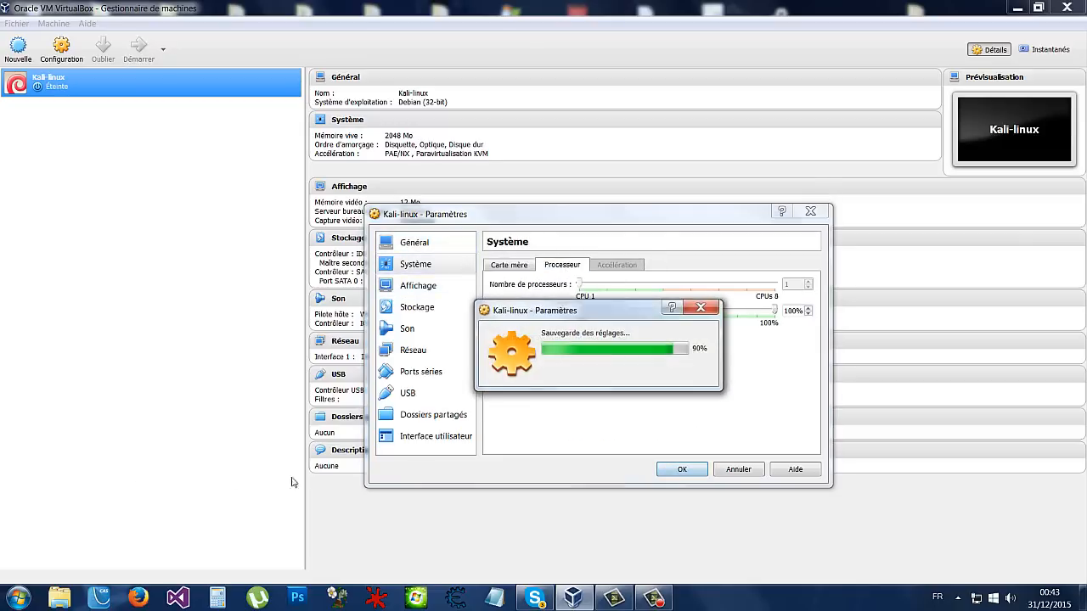
- Start Kali-linux again and launch Graphical install from the boot menu
{"action": "double_click", "coordinate": [60, 93]}
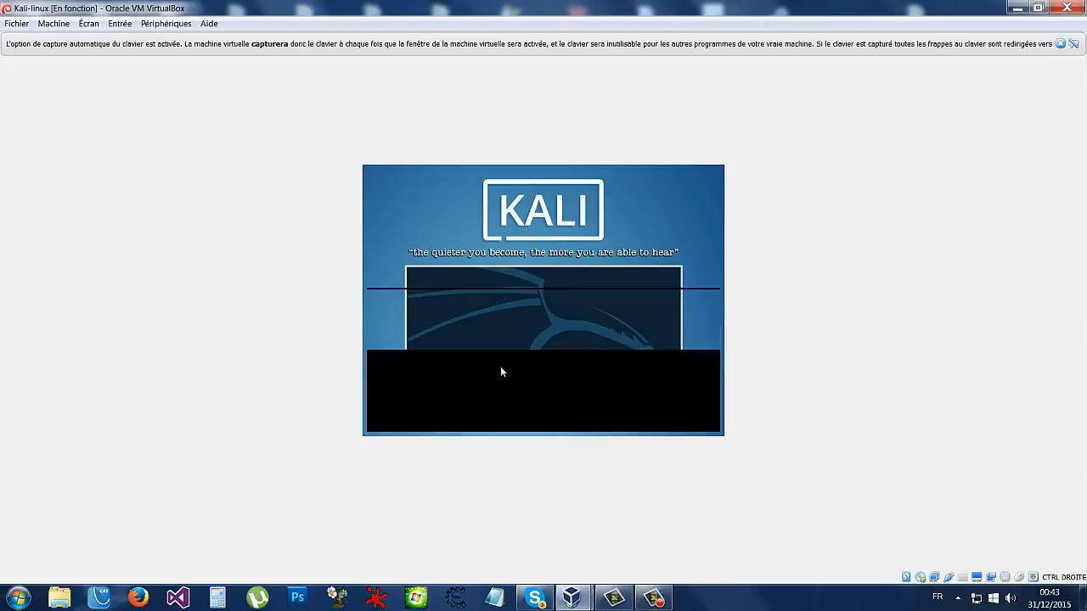
{"action": "key", "text": "Down"}
{"action": "key", "text": "Down"}
{"action": "key", "text": "Down"}
{"action": "key", "text": "Down"}
{"action": "key", "text": "Down"}
{"action": "key", "text": "Down"}
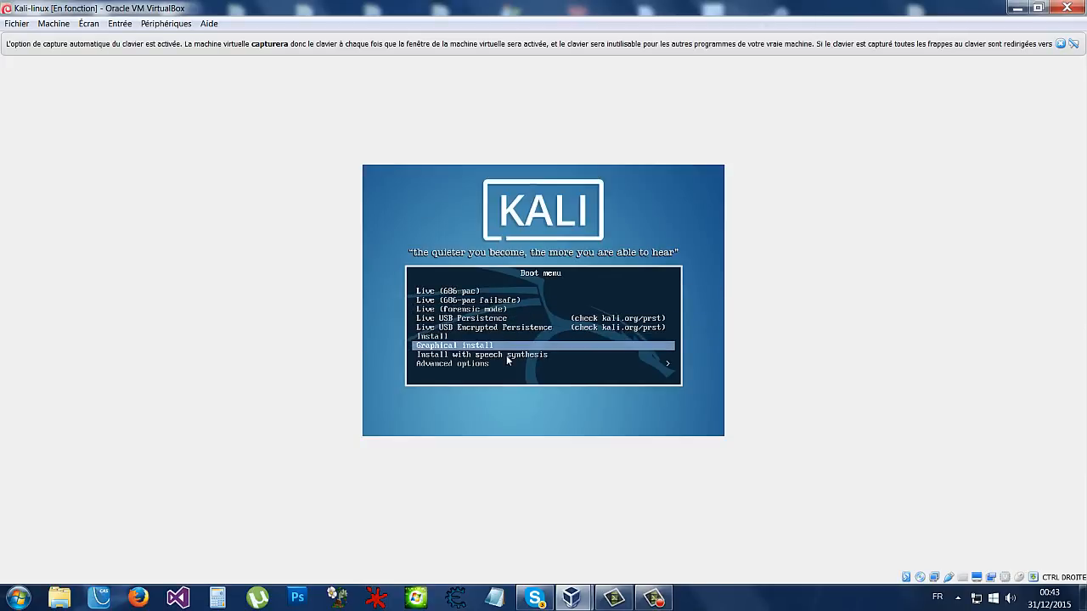
{"action": "key", "text": "Return"}
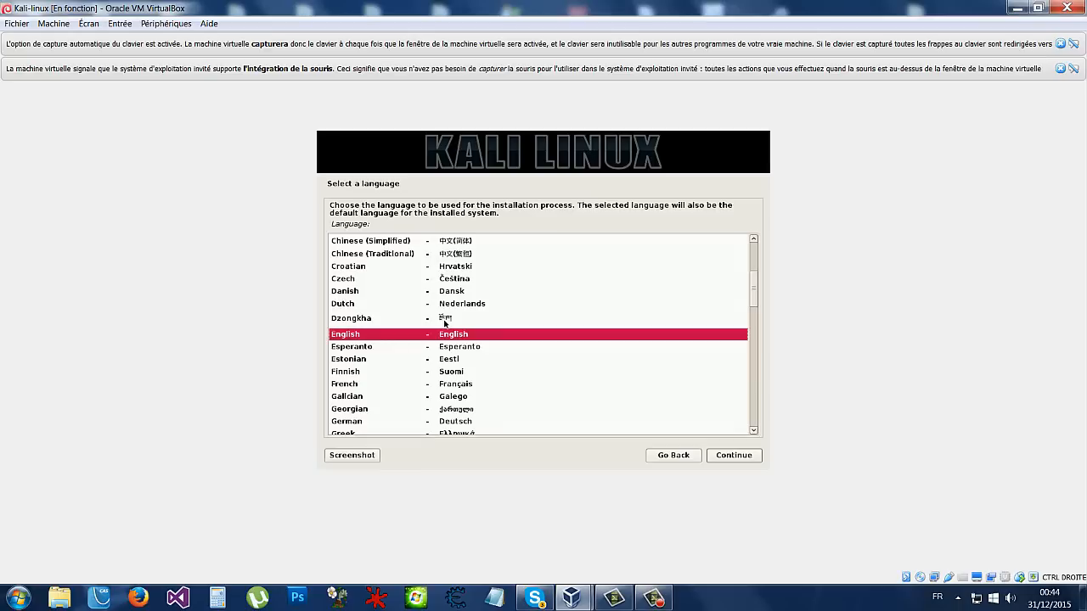
- Choose French as installer language, France as location, and the Français keyboard
{"action": "type", "text": "fr"}
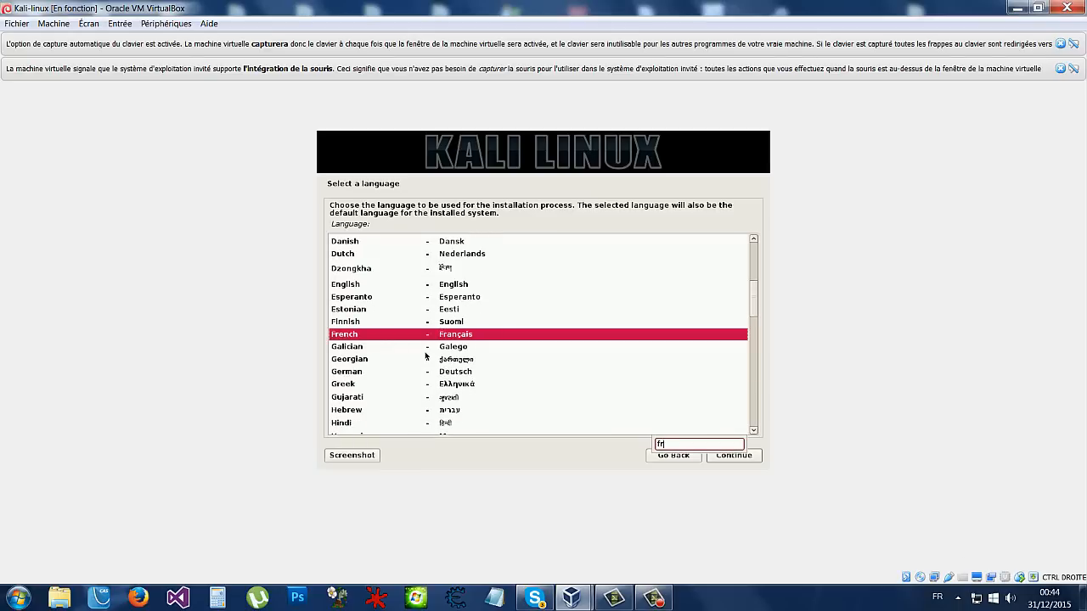
{"action": "key", "text": "Return"}
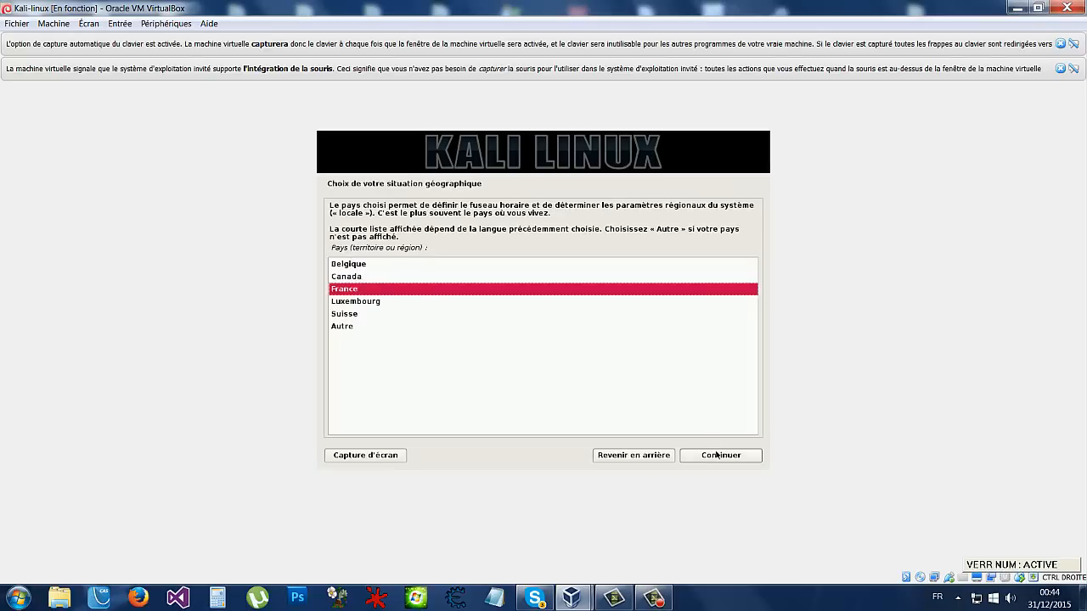
{"action": "left_click", "coordinate": [716, 456]}
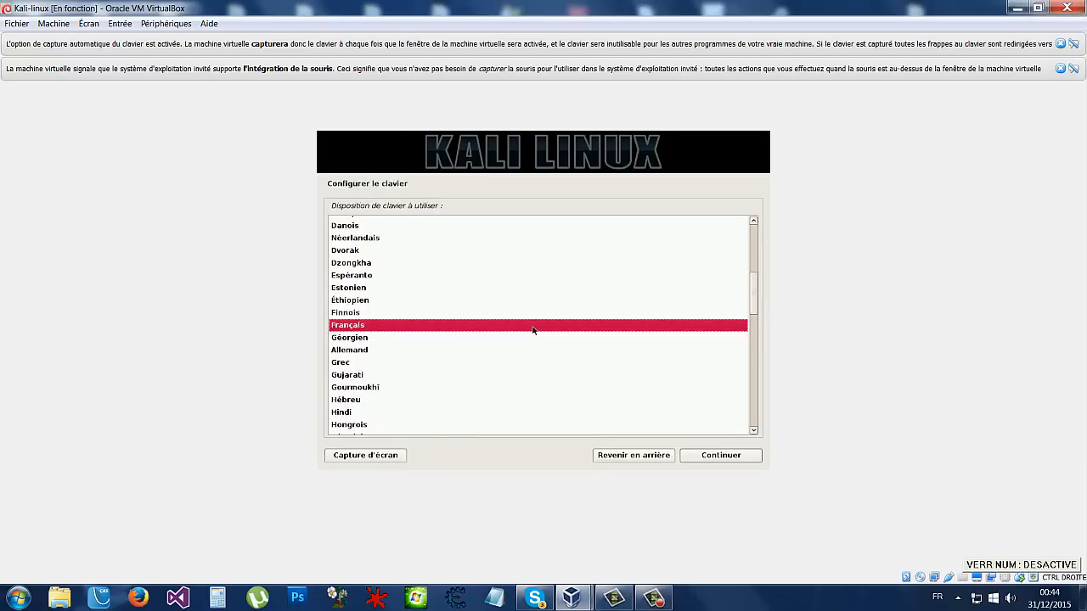
{"action": "left_click", "coordinate": [720, 456]}
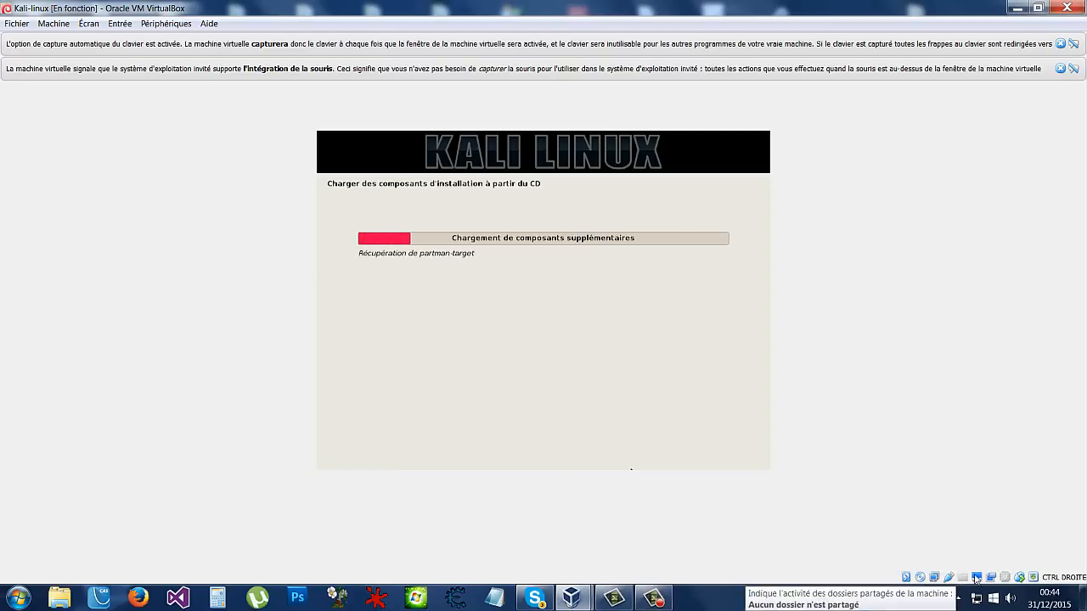
- Set the hostname to Eth and leave the domain name empty
{"action": "type", "text": "Eth"}
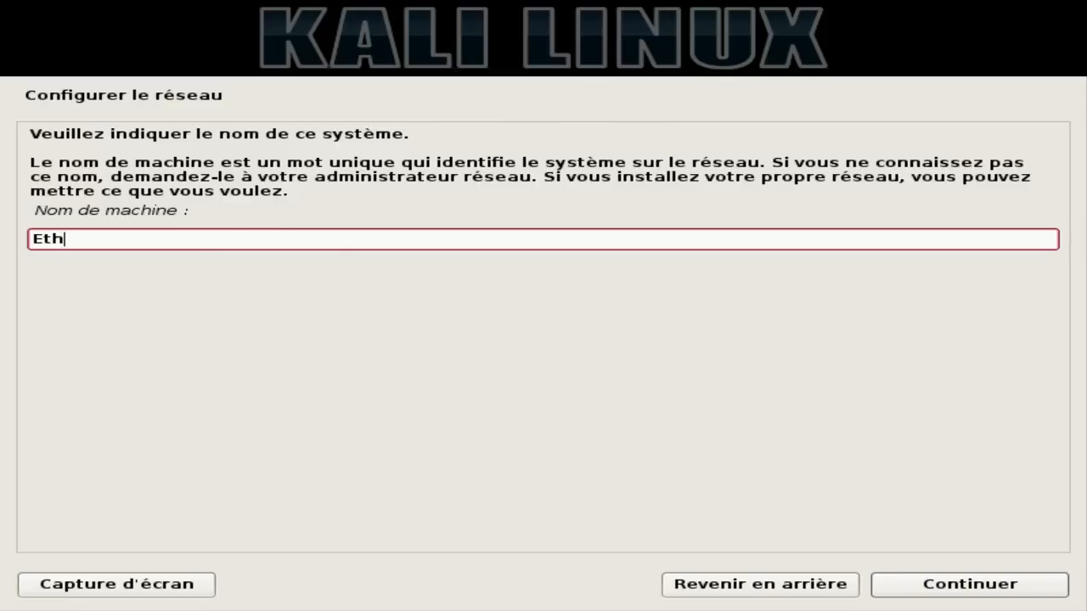
{"action": "left_click", "coordinate": [937, 585]}
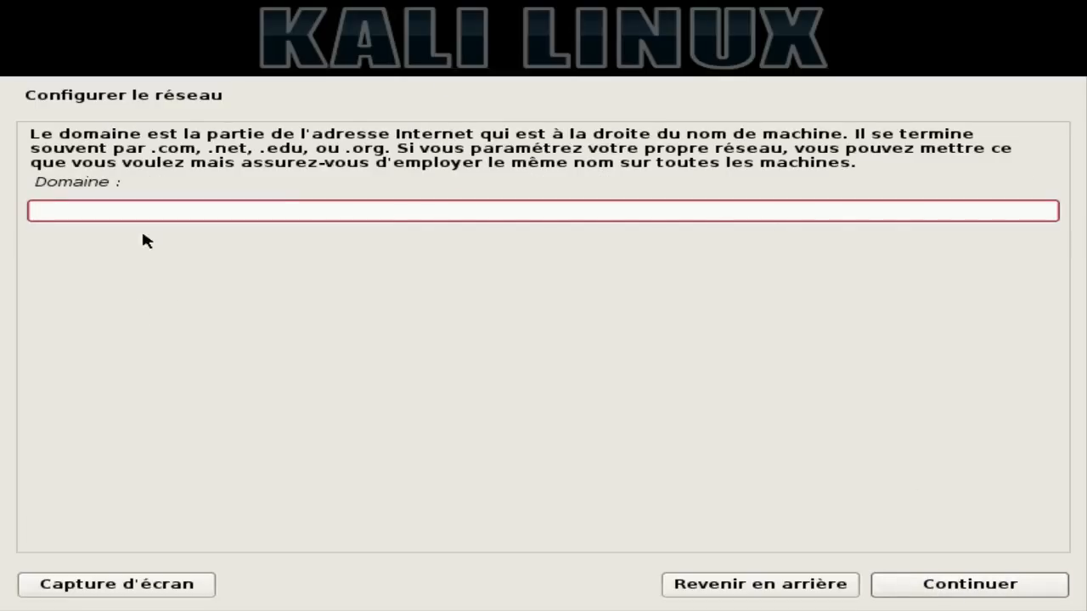
{"action": "left_click", "coordinate": [966, 588]}
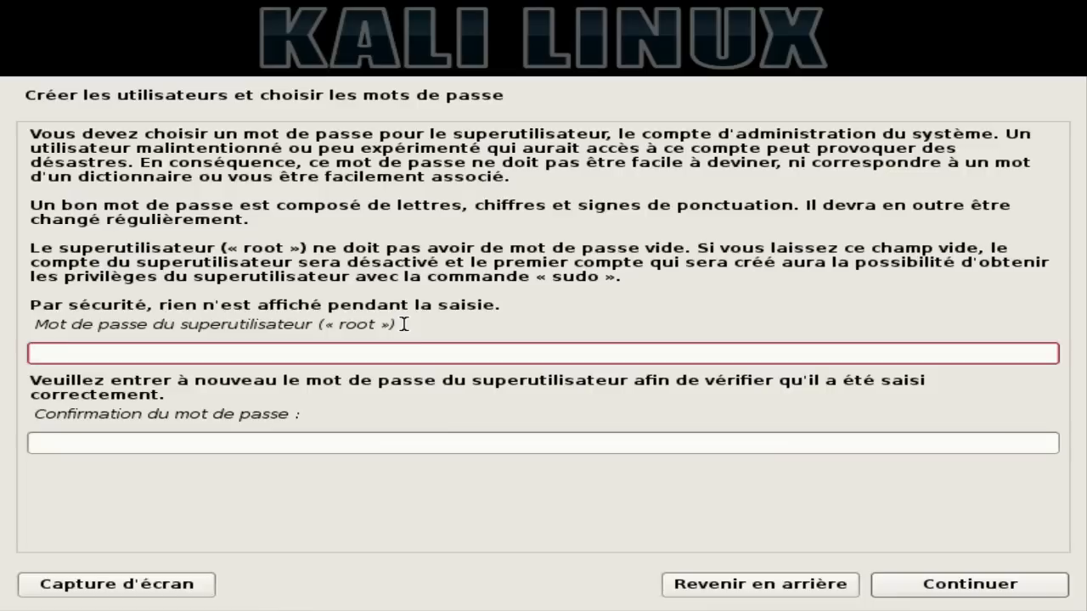
- Enter and confirm the root password
{"action": "type", "text": "toor"}
{"action": "key", "text": "Tab"}
{"action": "type", "text": "toor"}
{"action": "key", "text": "Return"}
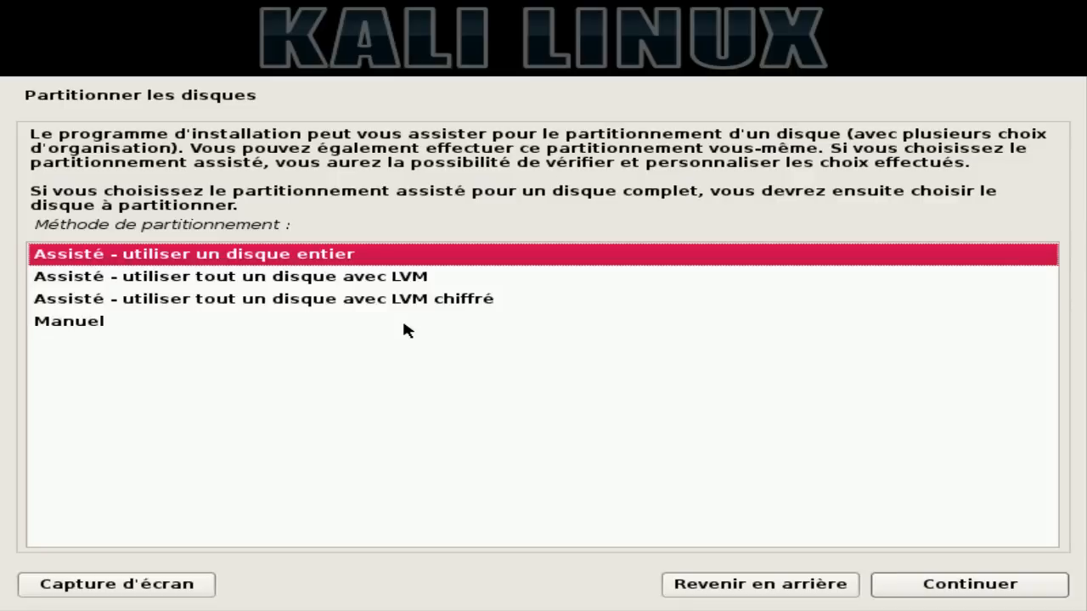
- Choose guided whole-disk partitioning of the 16.5 GB VBOX disk, all in one partition
{"action": "left_click", "coordinate": [422, 280]}
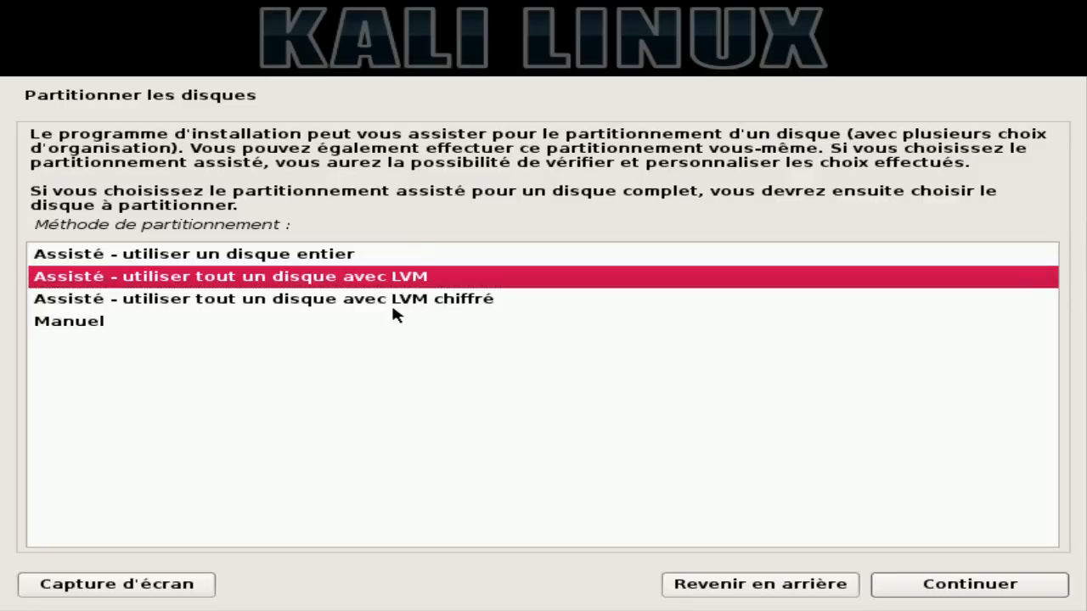
{"action": "left_click", "coordinate": [387, 302]}
{"action": "left_click", "coordinate": [371, 280]}
{"action": "left_click", "coordinate": [363, 319]}
{"action": "left_click", "coordinate": [316, 258]}
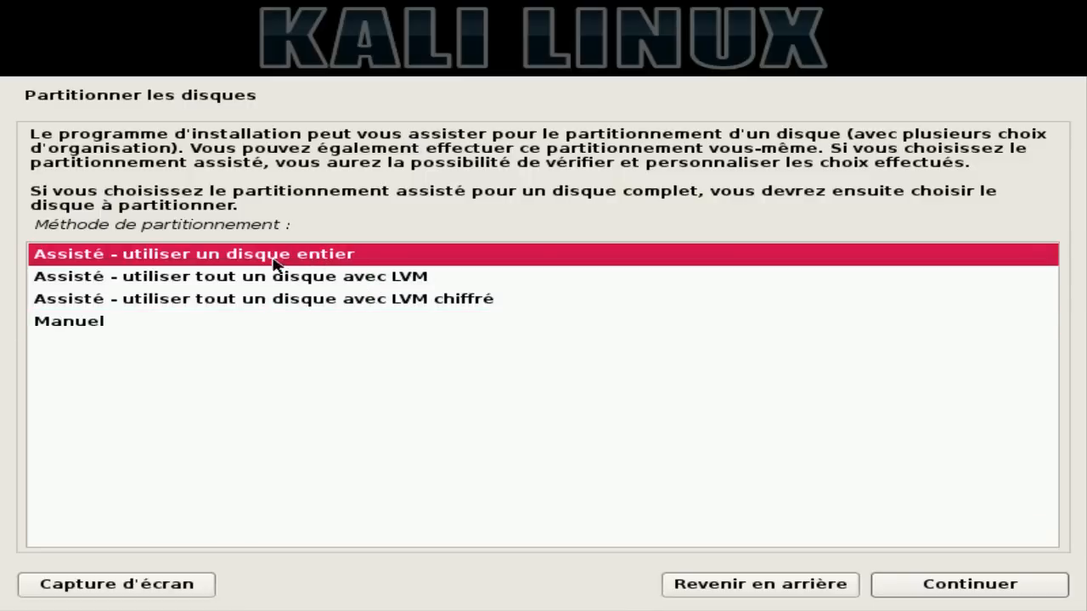
{"action": "left_click", "coordinate": [966, 589]}
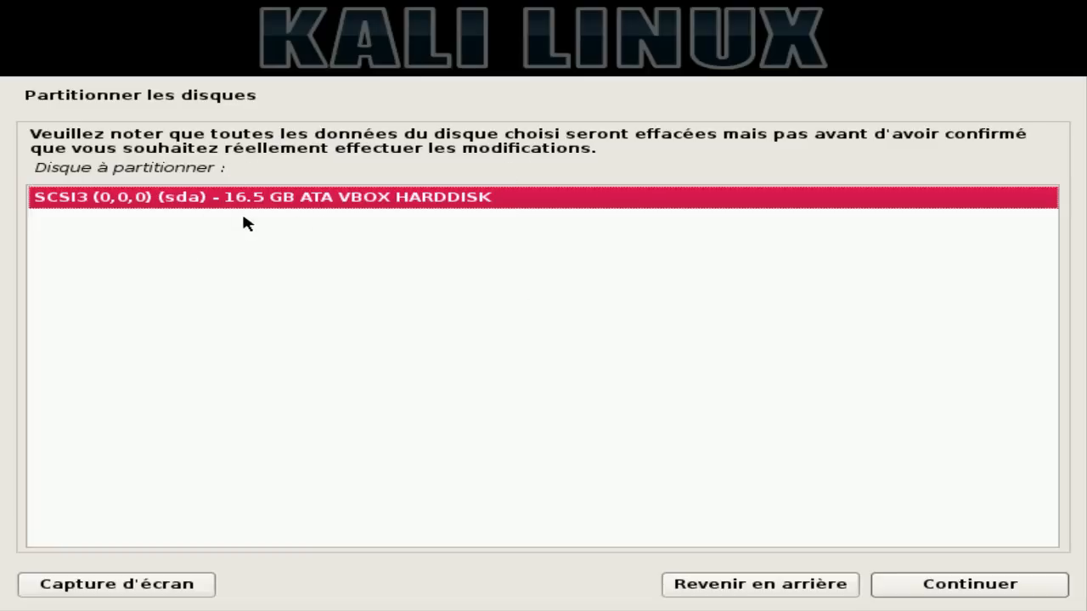
{"action": "left_click", "coordinate": [966, 586]}
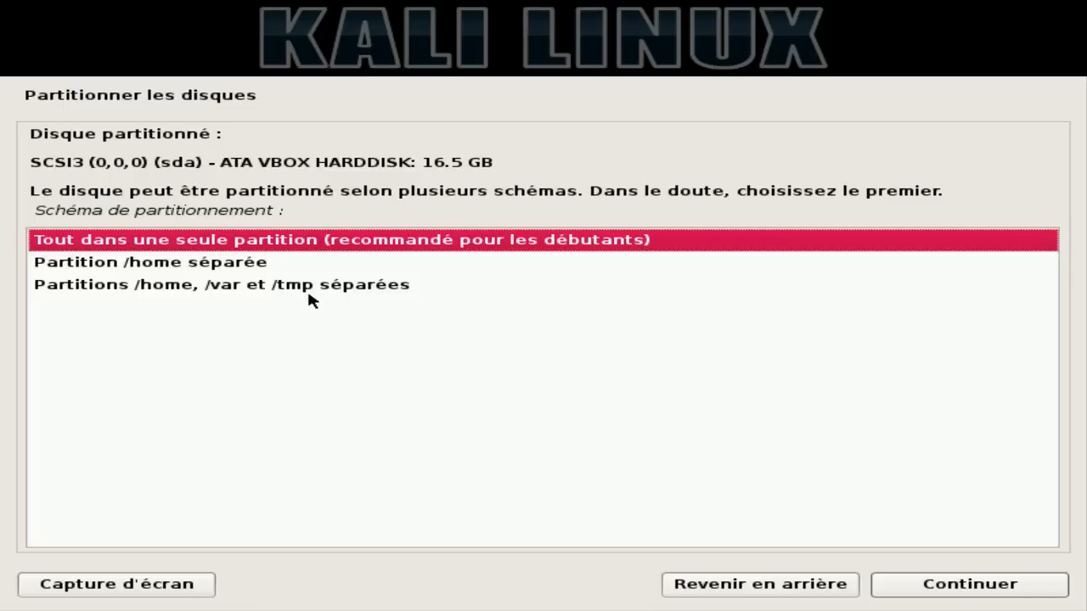
{"action": "left_click", "coordinate": [977, 593]}
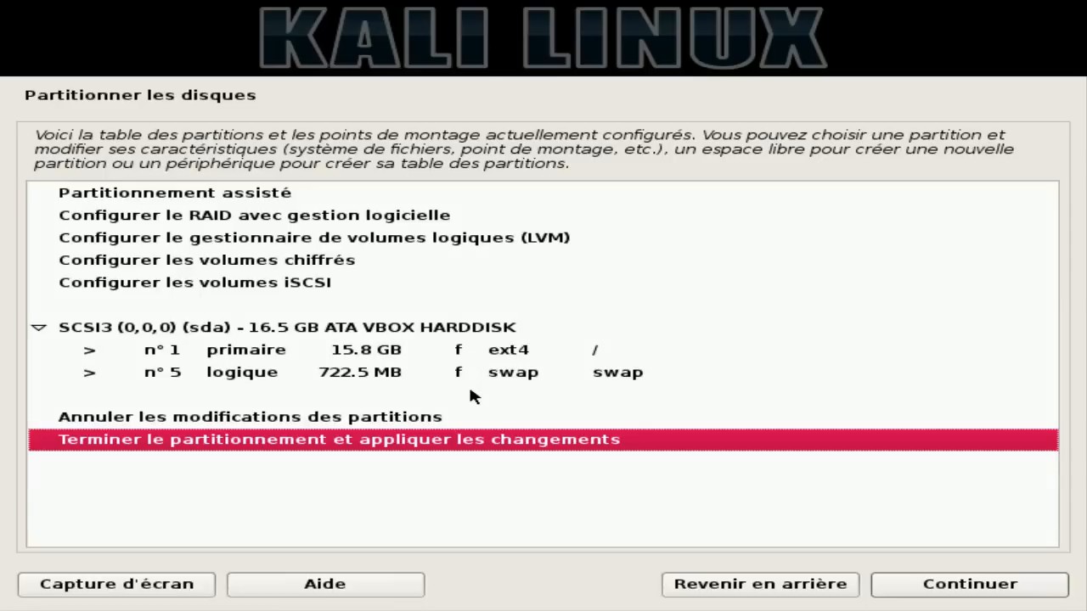
- Review the planned ext4 root and swap partitions, then finish partitioning and apply changes
{"action": "left_click", "coordinate": [375, 391]}
{"action": "left_click", "coordinate": [369, 353]}
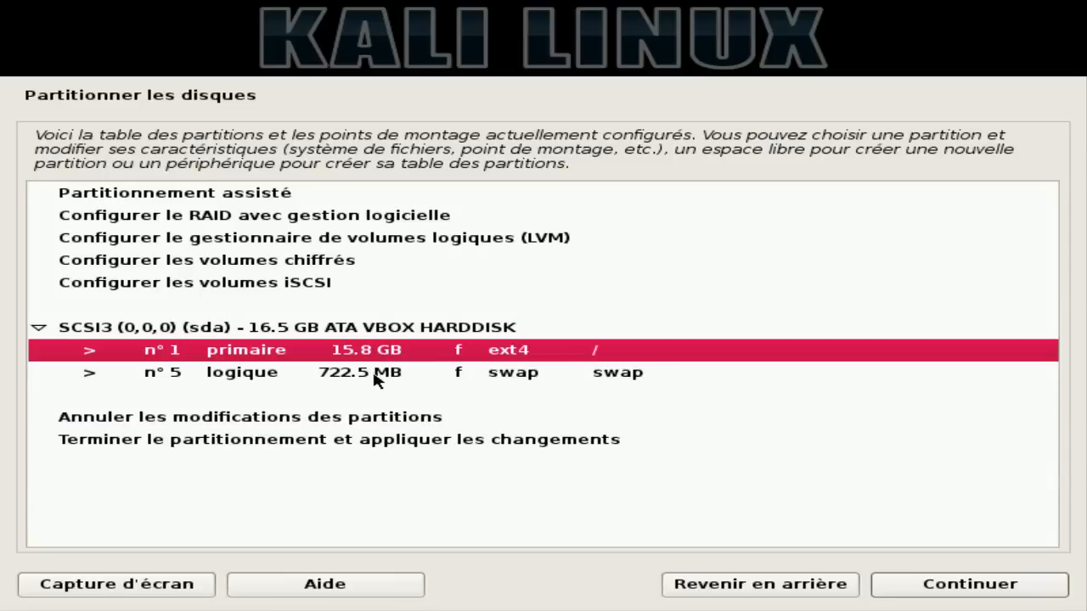
{"action": "left_click", "coordinate": [375, 382]}
{"action": "left_click", "coordinate": [358, 353]}
{"action": "left_click", "coordinate": [333, 265]}
{"action": "left_click", "coordinate": [395, 345]}
{"action": "left_click", "coordinate": [260, 374]}
{"action": "left_click", "coordinate": [281, 356]}
{"action": "left_click", "coordinate": [282, 376]}
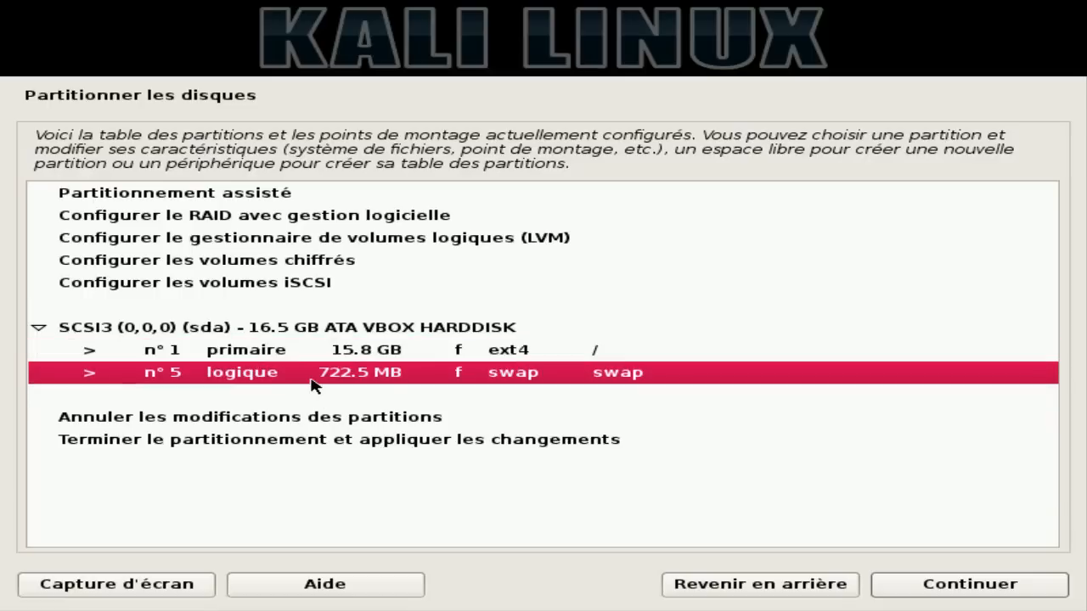
{"action": "left_click", "coordinate": [120, 440]}
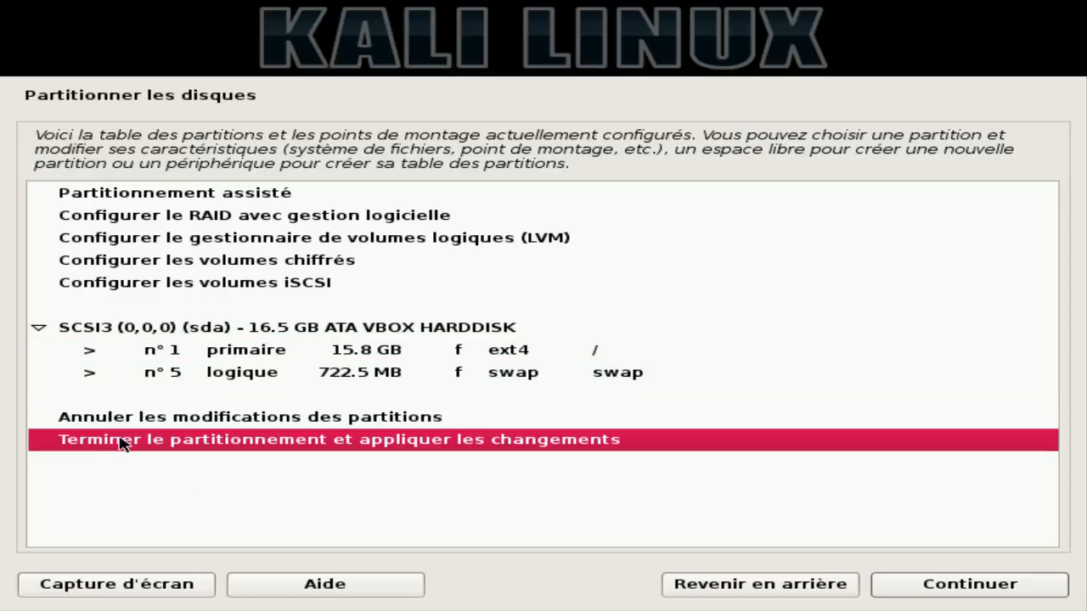
{"action": "left_click", "coordinate": [912, 595]}
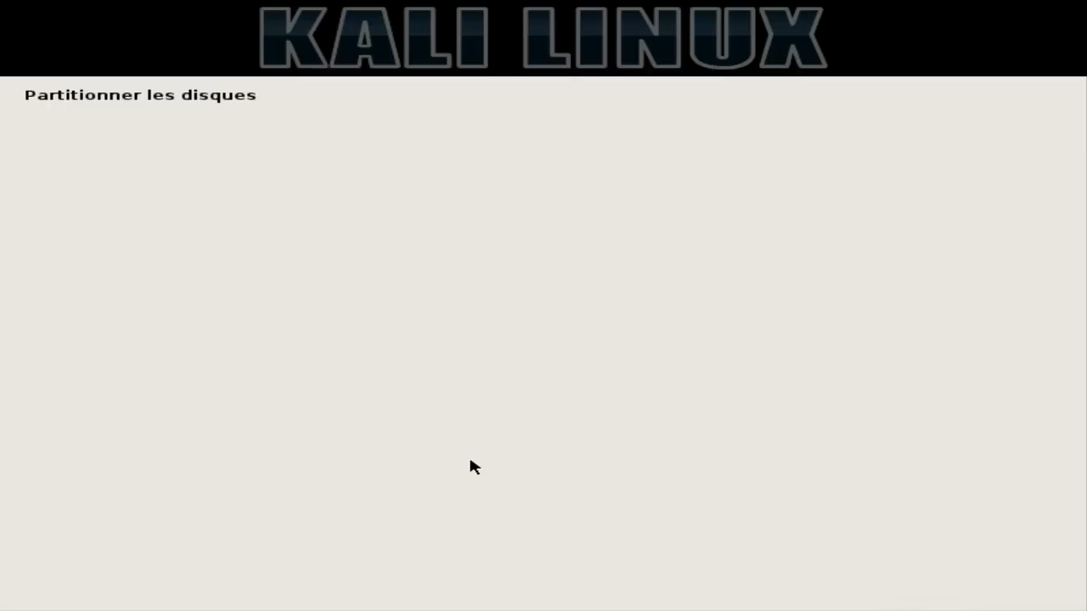
- Answer Oui to write the partitions to disk, keep the network mirror, and leave the HTTP proxy empty
{"action": "left_click", "coordinate": [127, 323]}
{"action": "left_click", "coordinate": [951, 585]}
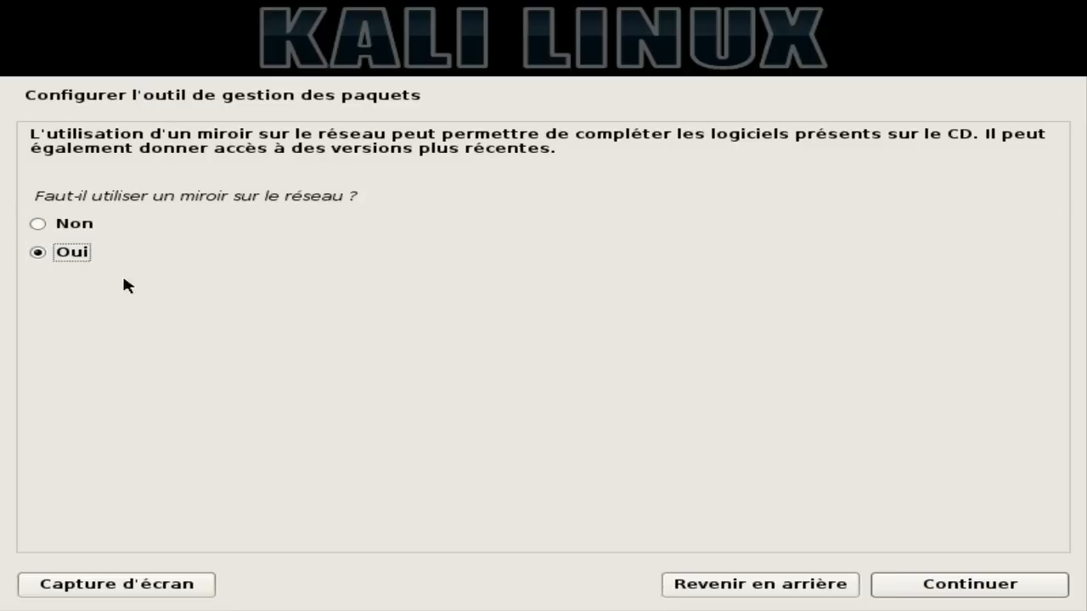
{"action": "left_click", "coordinate": [945, 584]}
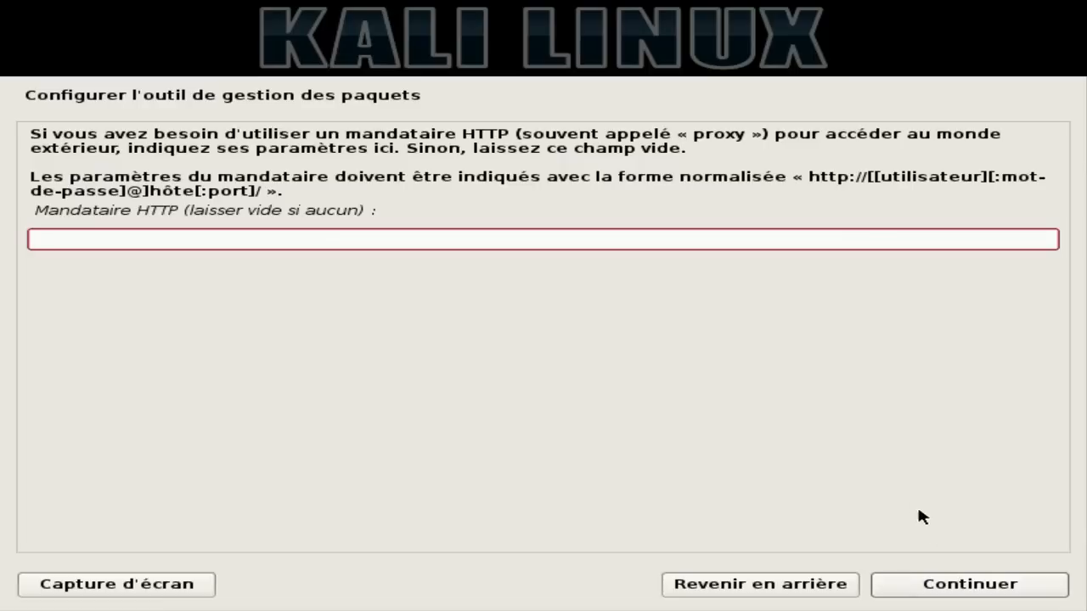
{"action": "left_click", "coordinate": [941, 588]}
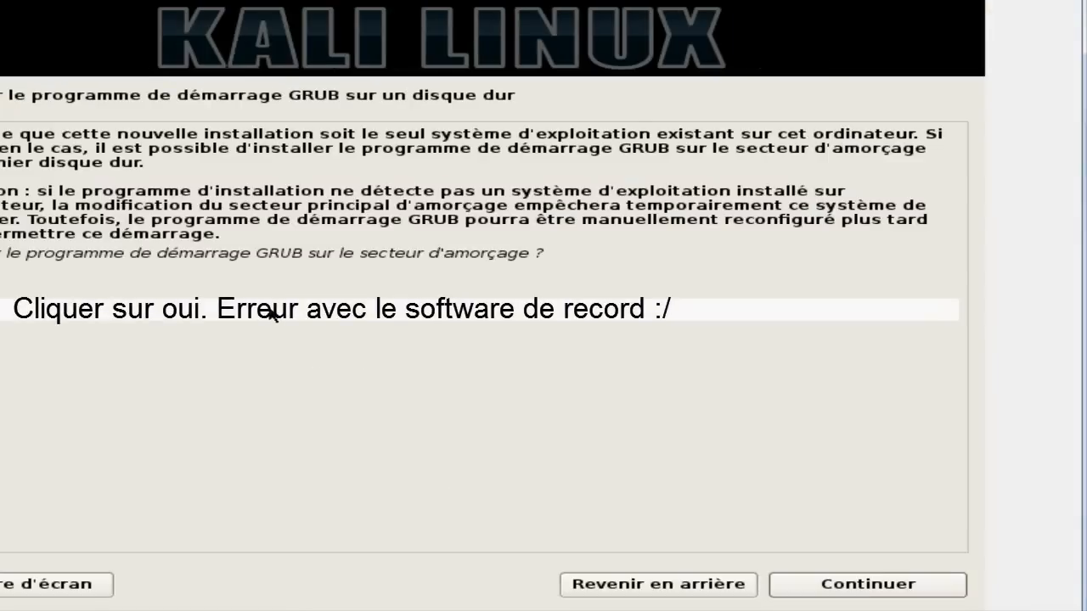
- Install GRUB on the /dev/sda VBOX hard disk and acknowledge the 'Installation terminée' screen
{"action": "left_click", "coordinate": [817, 586]}
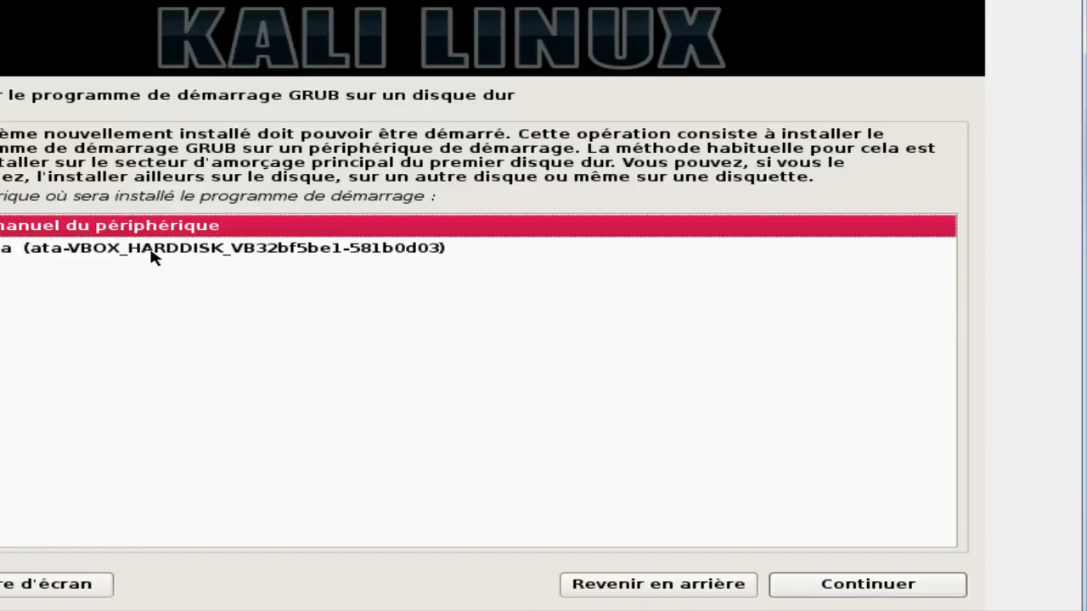
{"action": "left_click", "coordinate": [153, 251]}
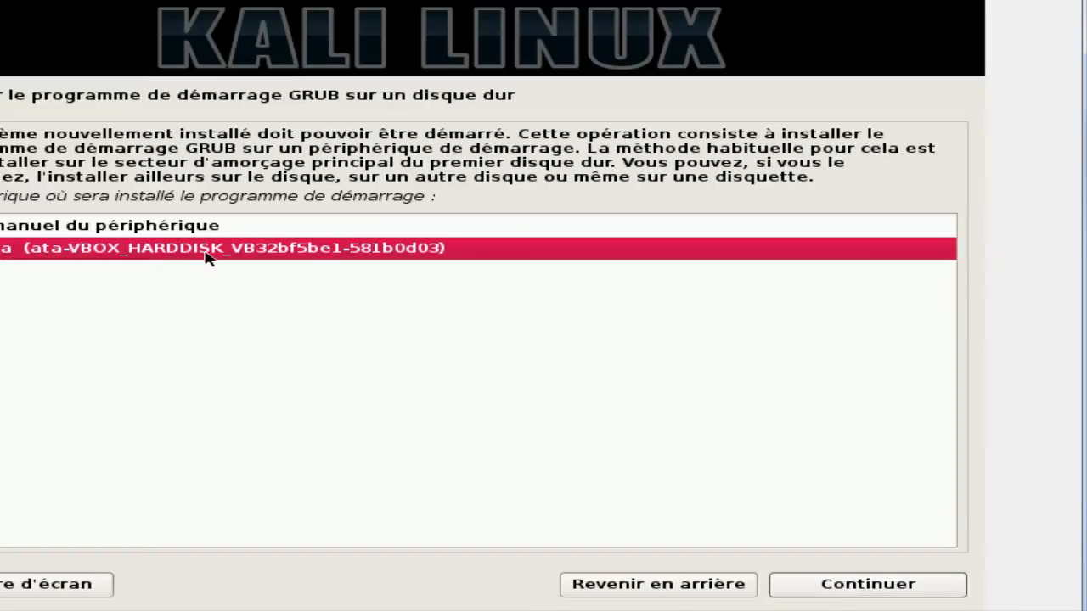
{"action": "left_click", "coordinate": [862, 592]}
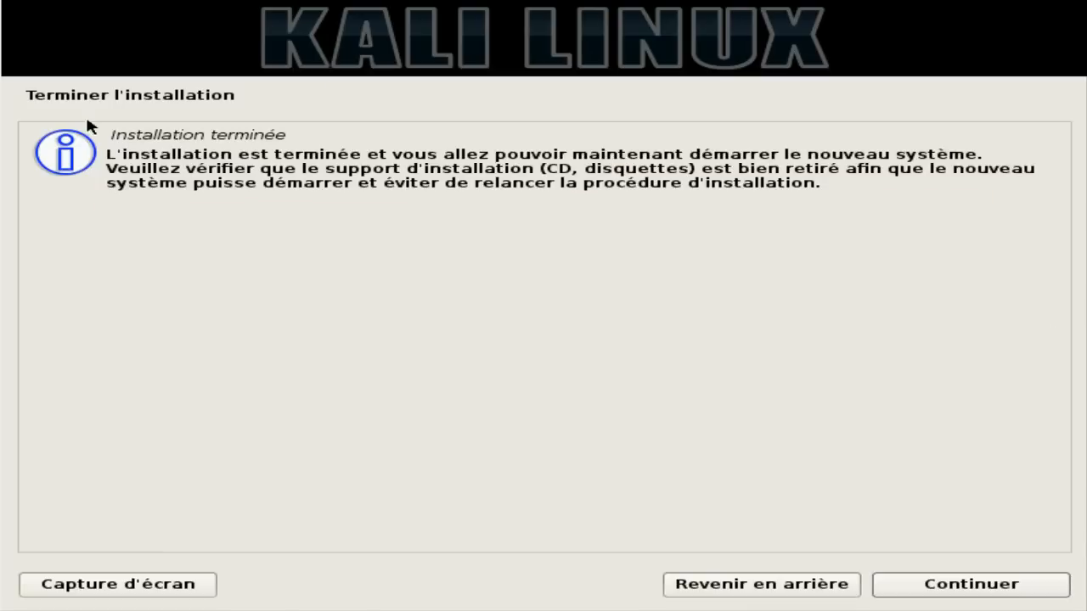
{"action": "left_click", "coordinate": [952, 586]}
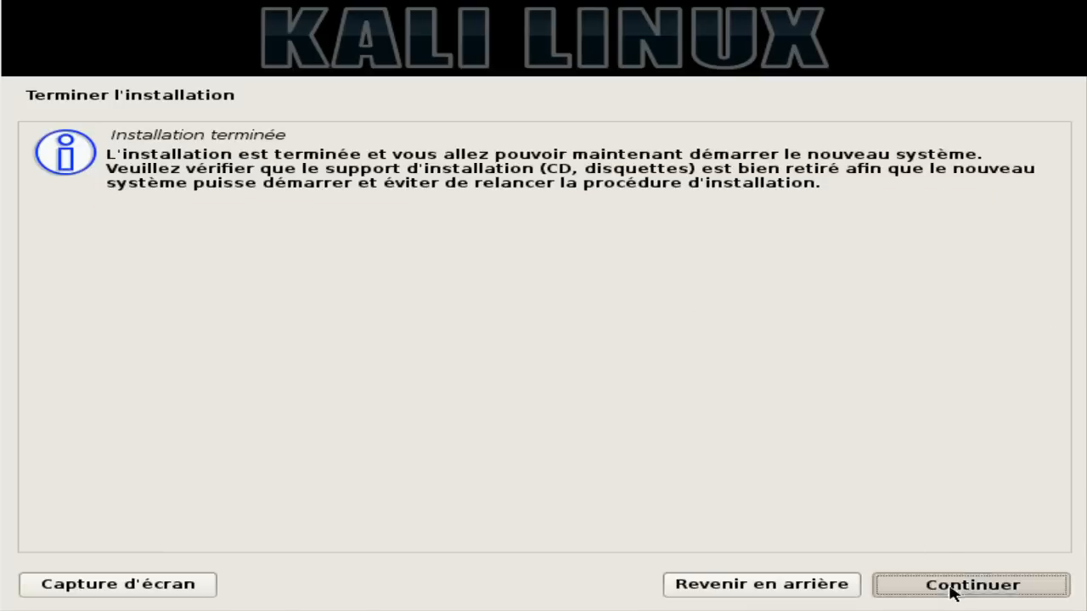